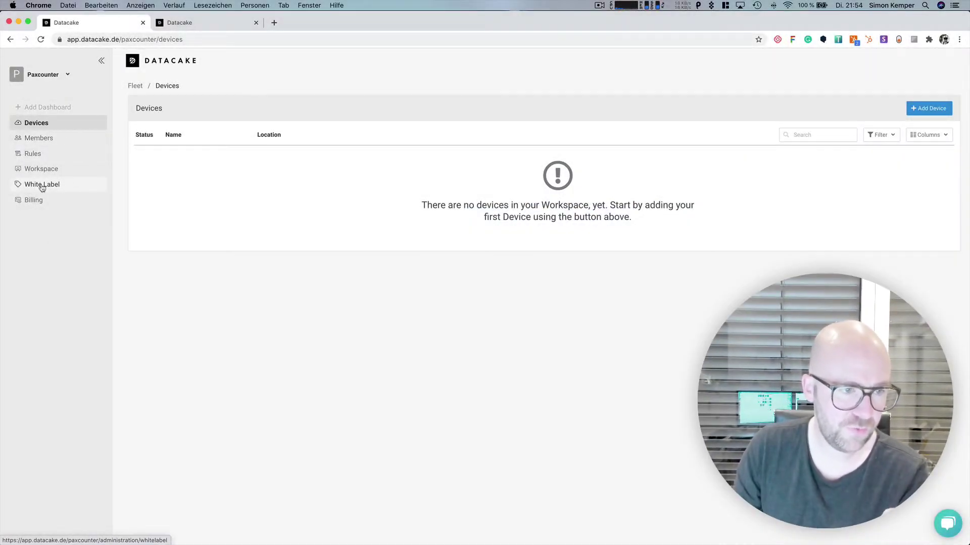
Step: Open the White Label page from the Paxcounter workspace sidebar to see there is no white label site yet
click(47, 190)
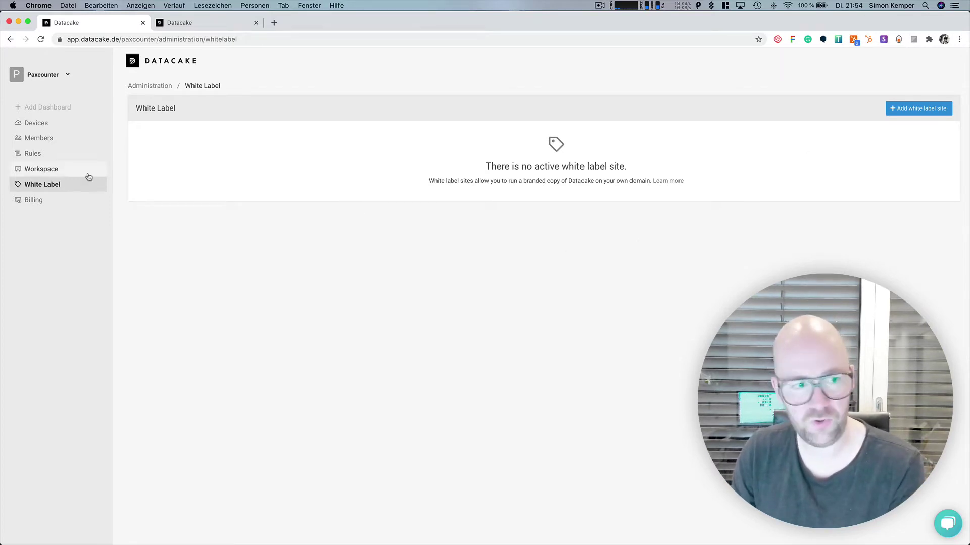
Step: Start a white label site named Paxcounter Whitelabel Platform at dashboard.paxcounter.com, with a no-reply sender named Paxcounter Support
click(913, 115)
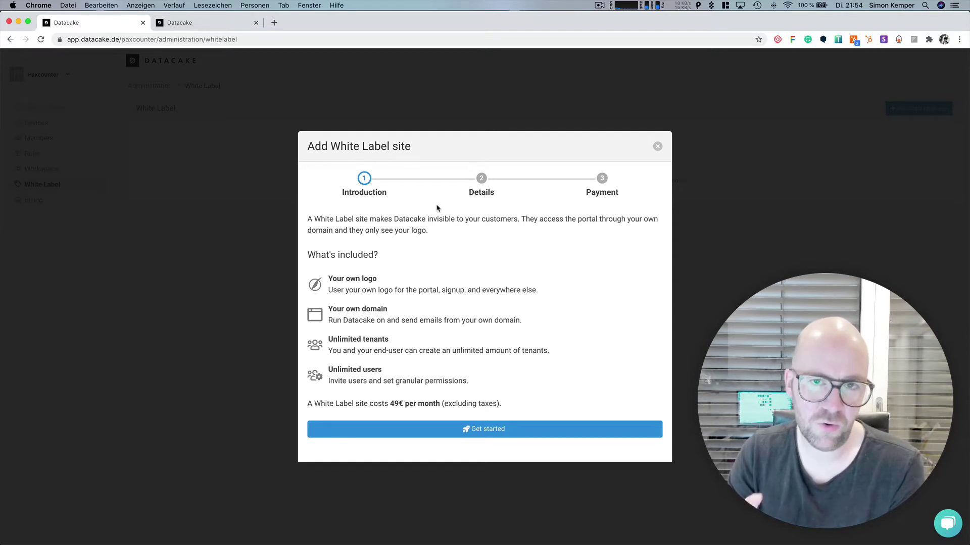
click(464, 429)
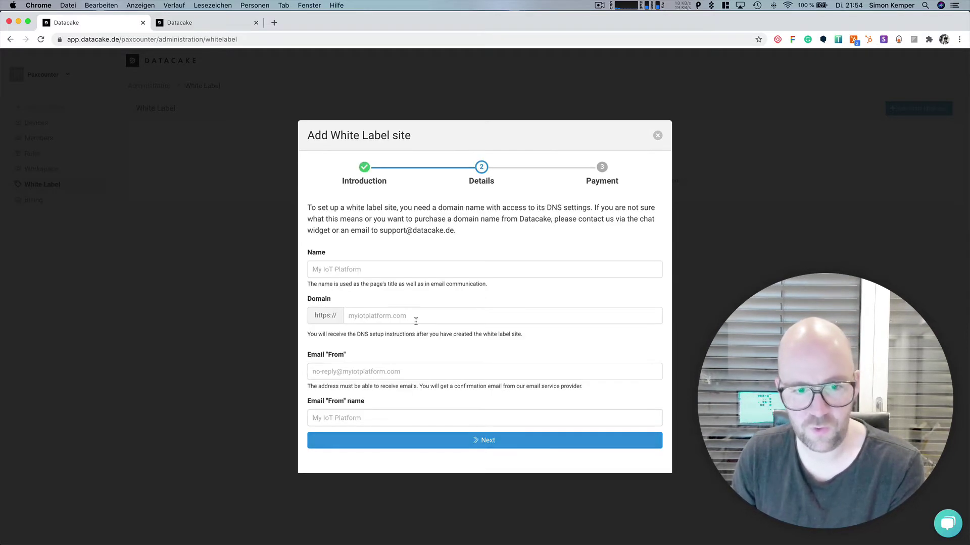
click(390, 268)
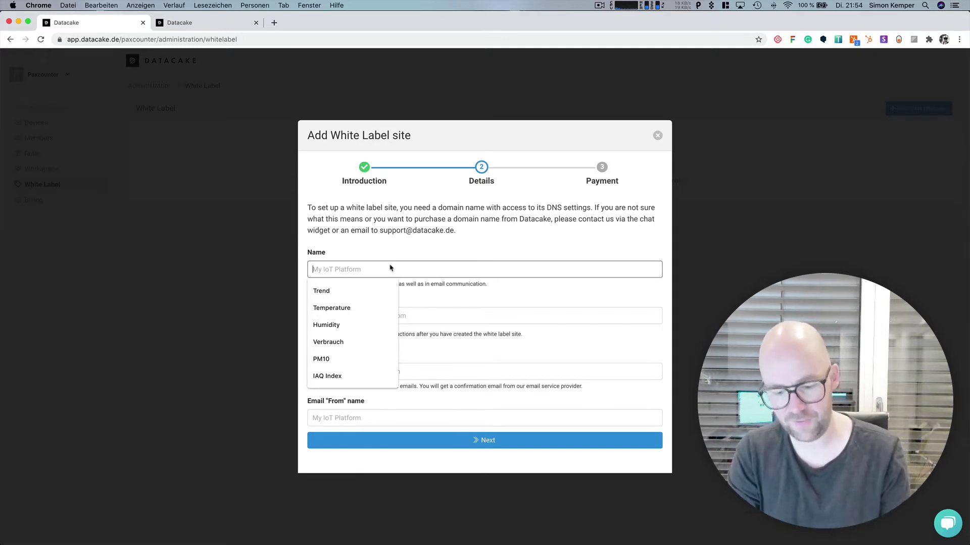
text(Paxcounte)
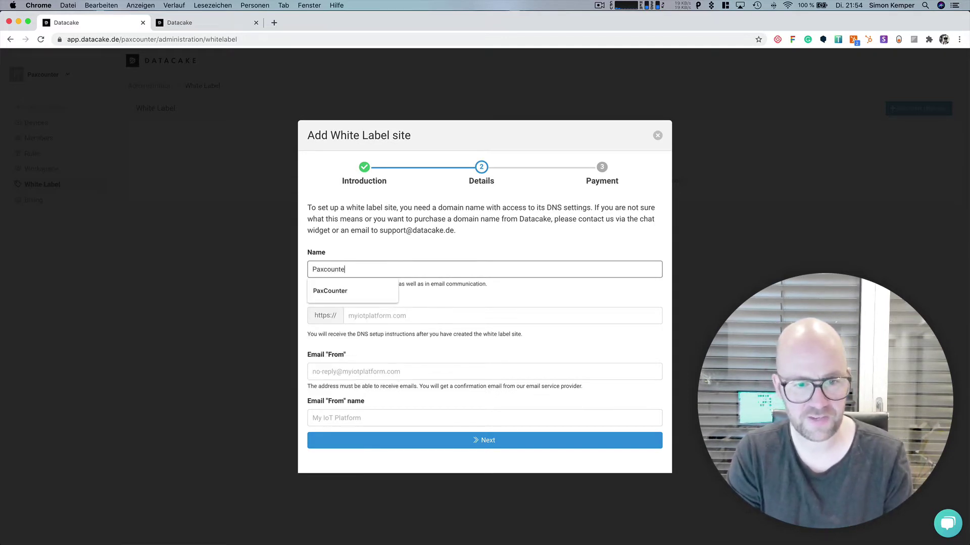
text(r Whitelabel )
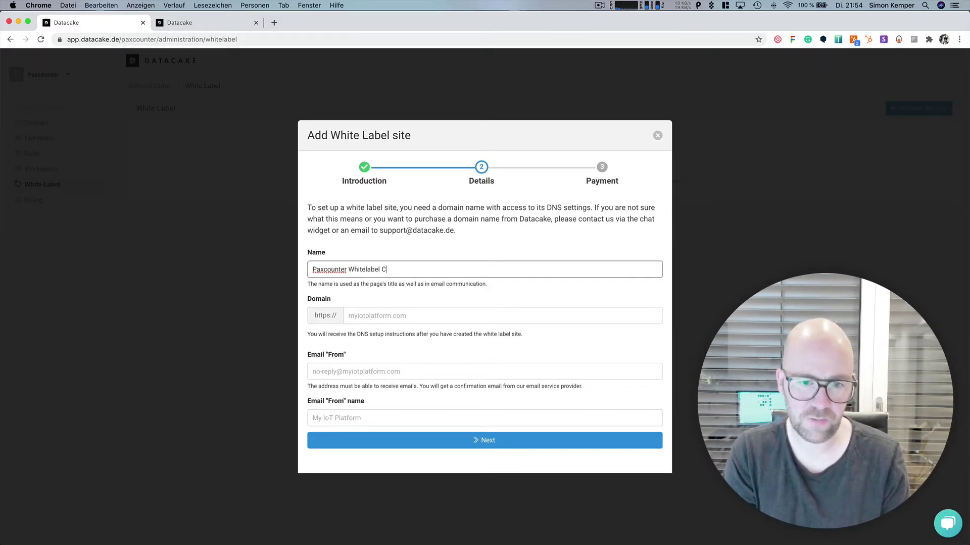
text(Platform)
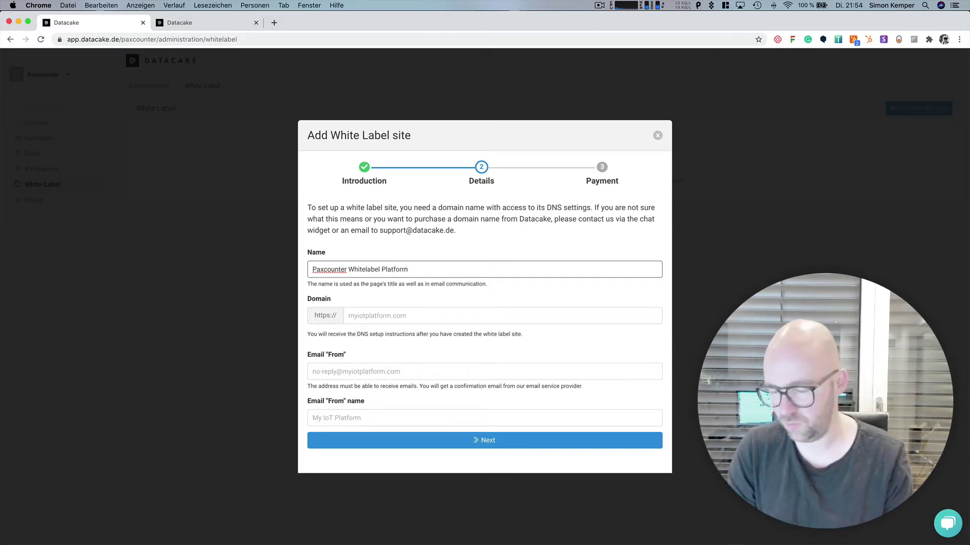
click(349, 316)
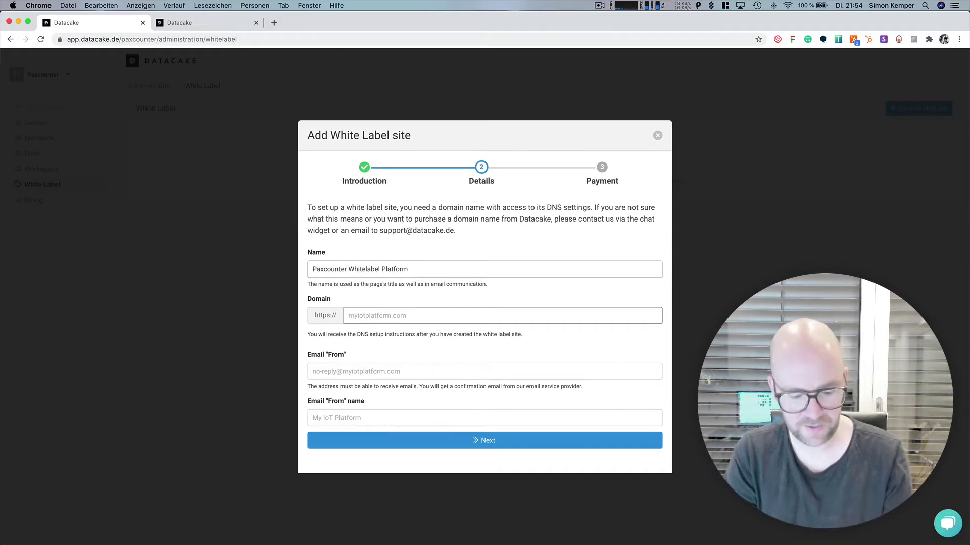
text(dashboar)
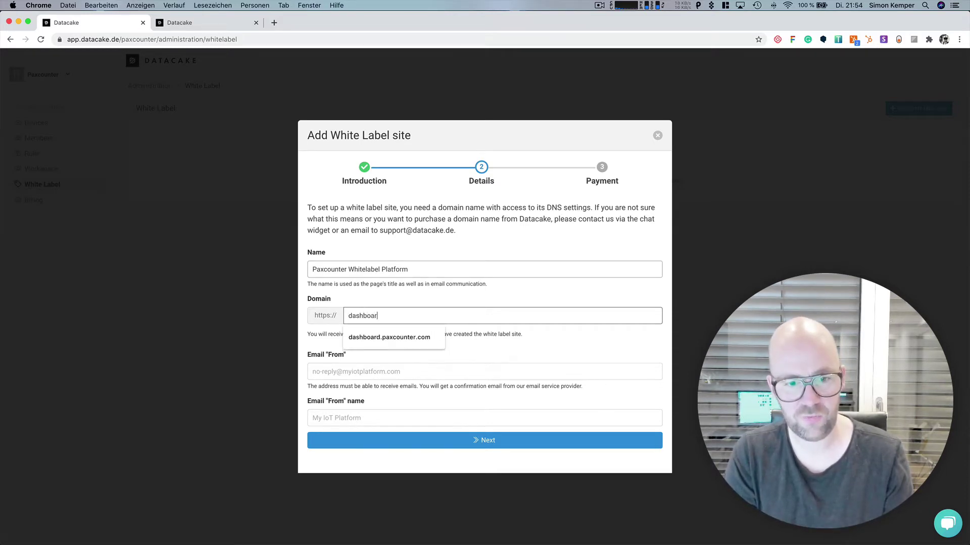
text(d.paxcounter.)
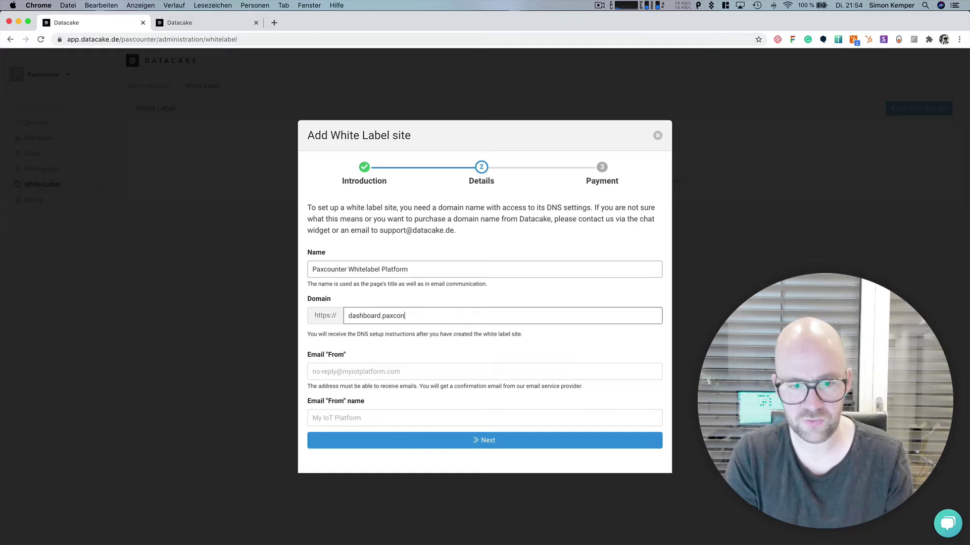
text(com)
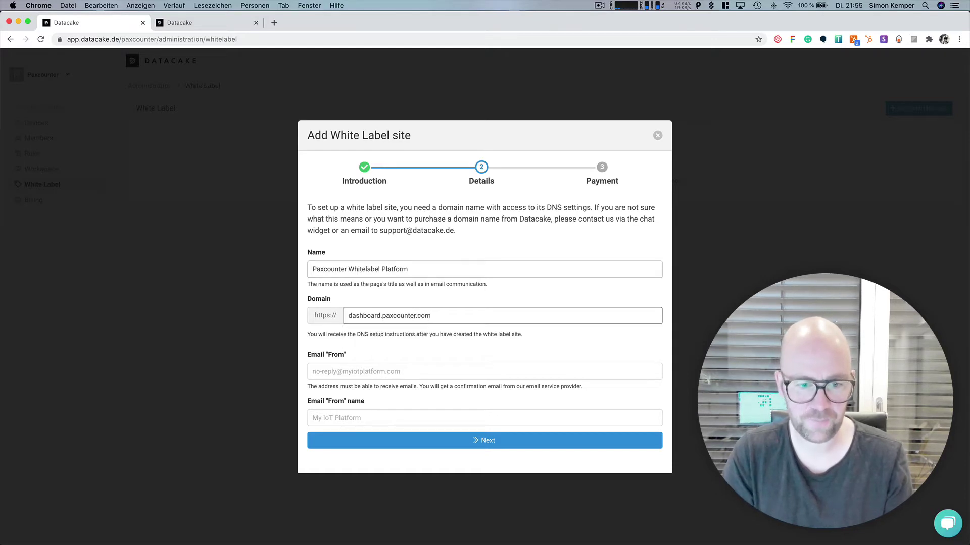
click(353, 371)
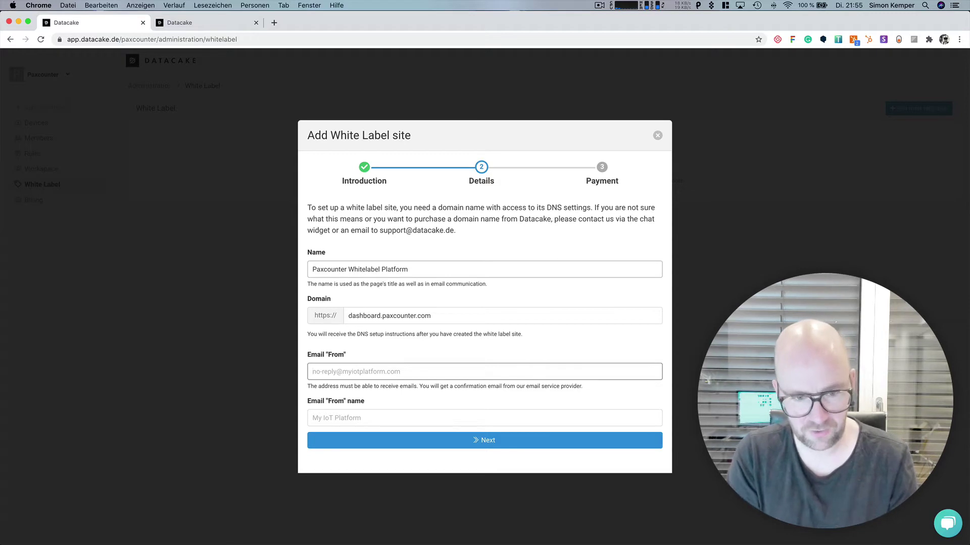
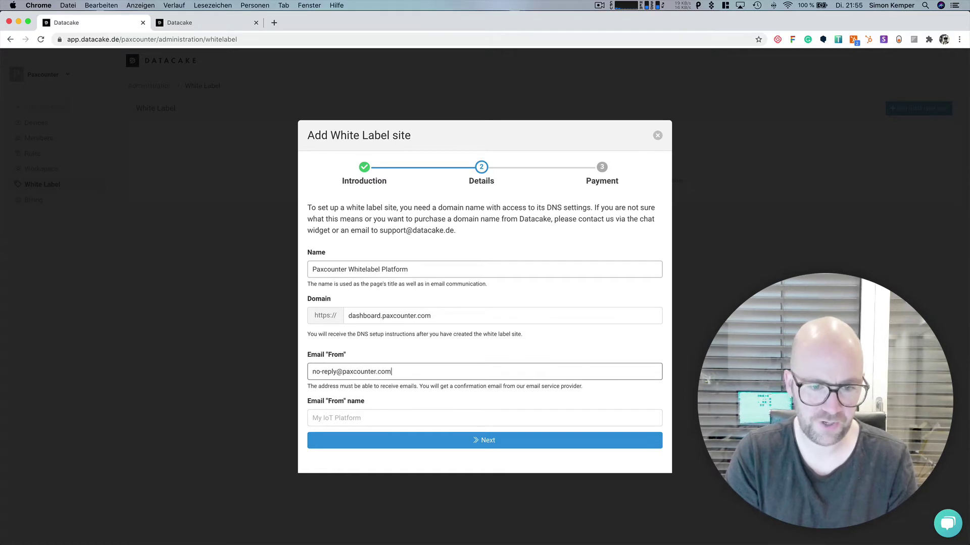
click(334, 419)
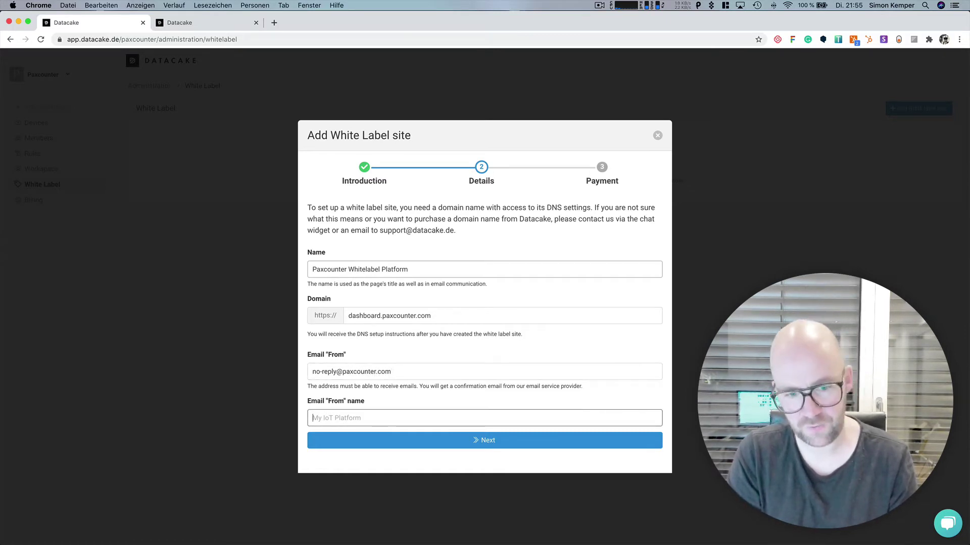
text(Paxco)
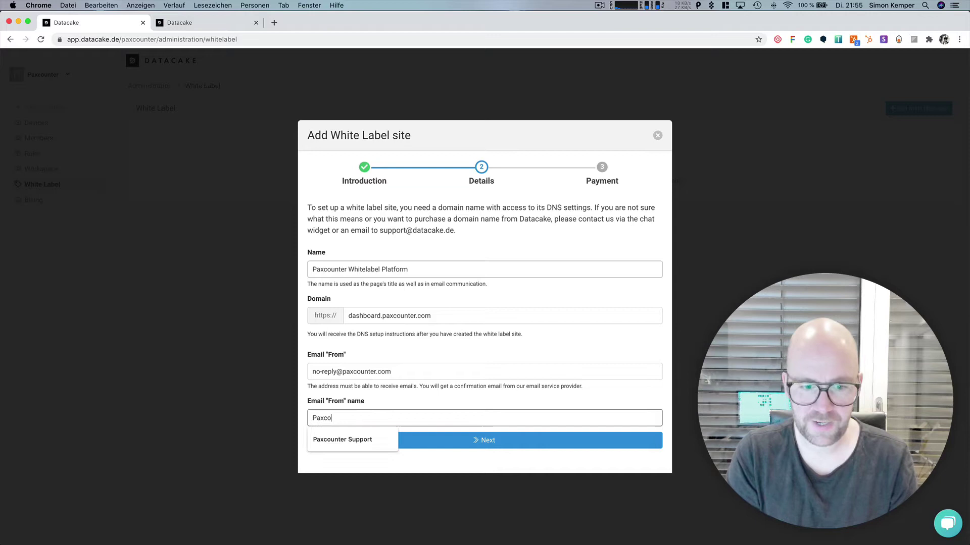
text(unter Support)
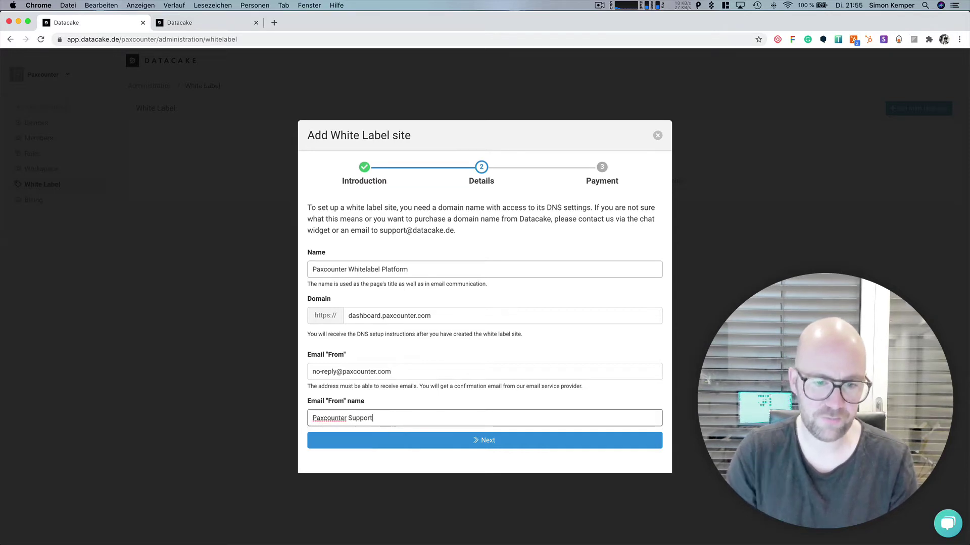
Step: Continue to payment and buy the white label site for 56,84€ per month
click(489, 444)
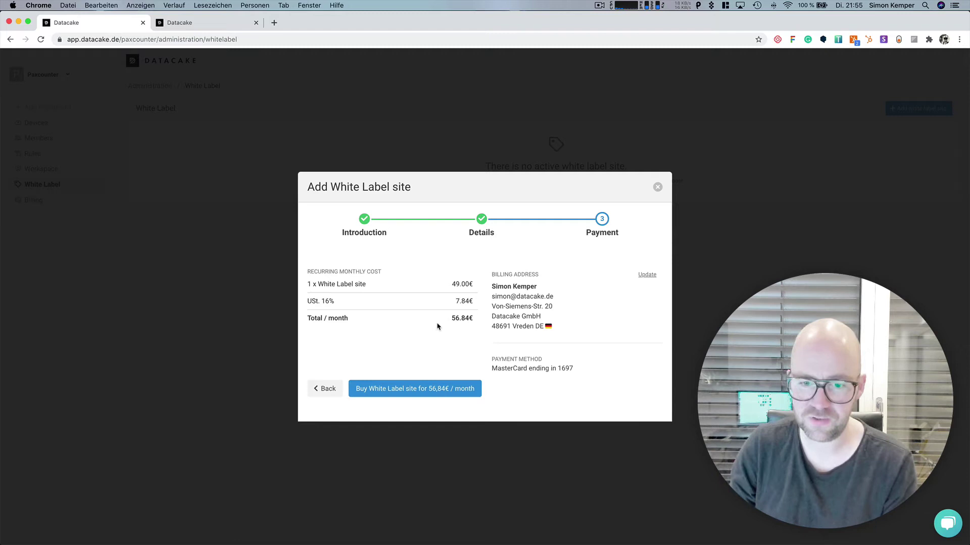
click(425, 393)
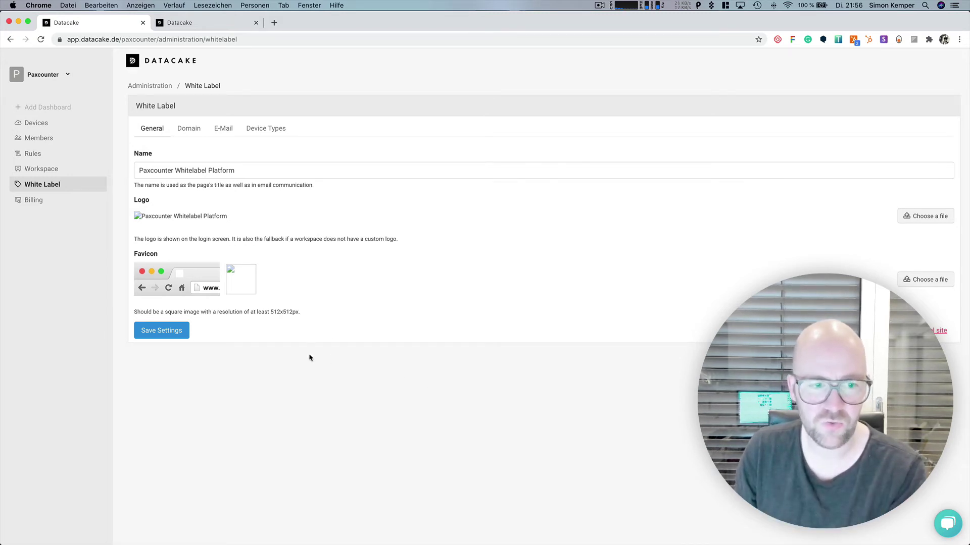
Step: Verify the domain's DNS records, then review the E-Mail and Device Types settings
click(195, 133)
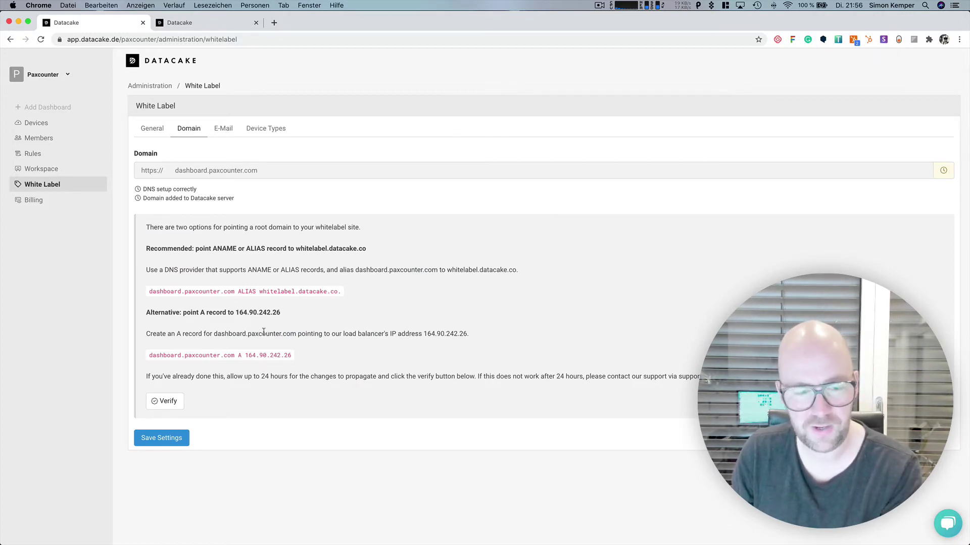
click(174, 405)
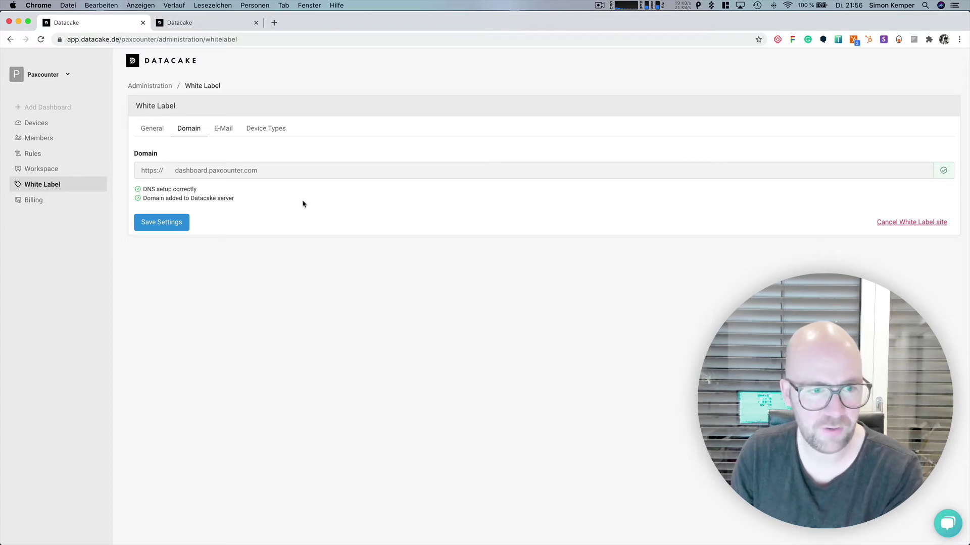
click(226, 130)
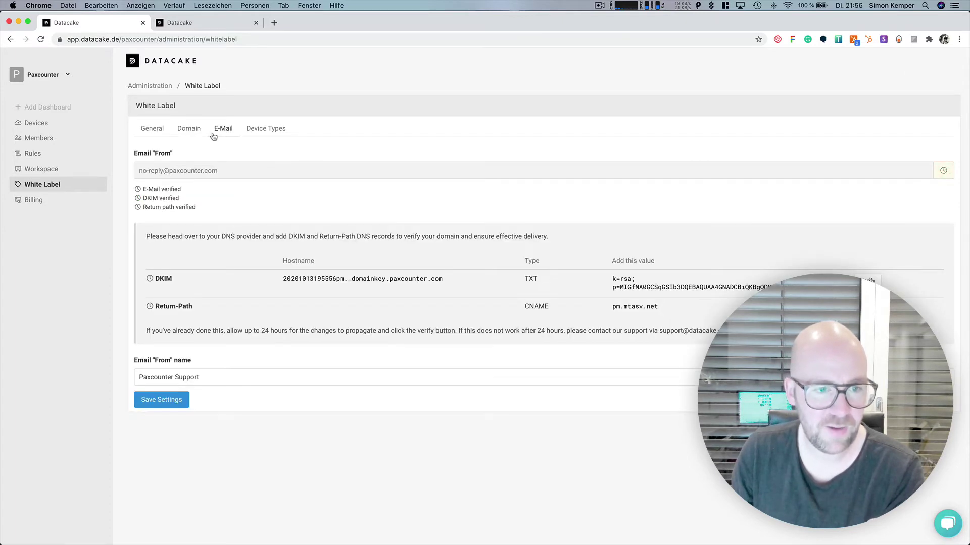
click(267, 134)
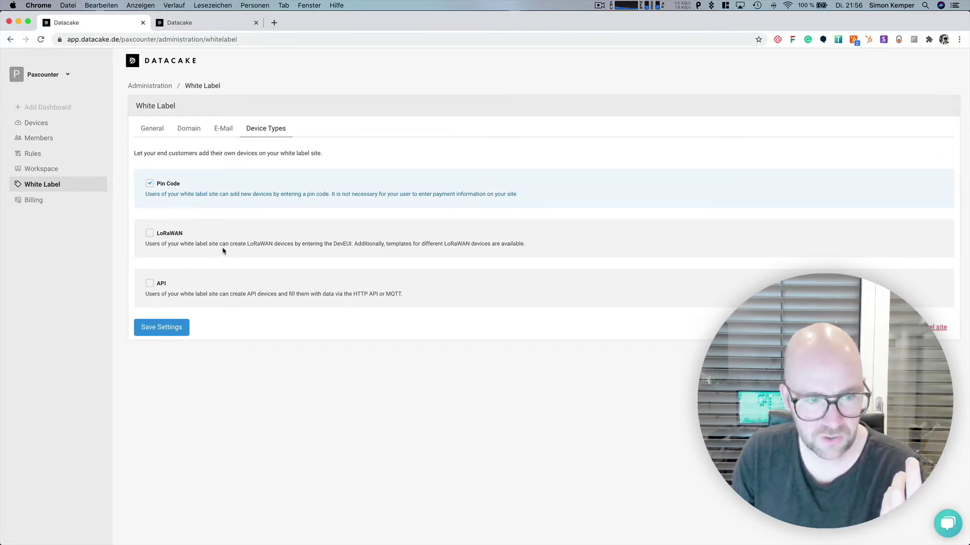
Step: In the other workspace's Devices list, start adding a device and try the Pin Code and API options
click(215, 29)
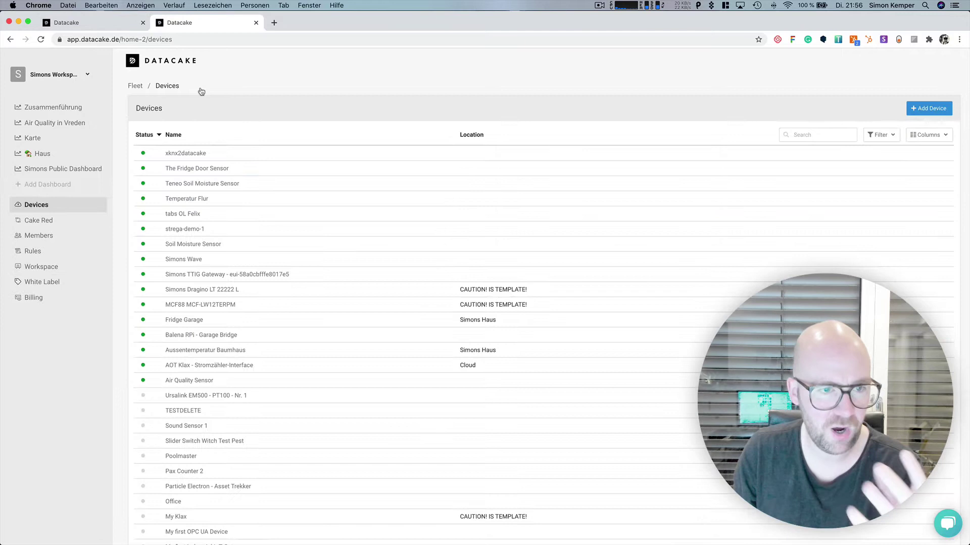
click(935, 108)
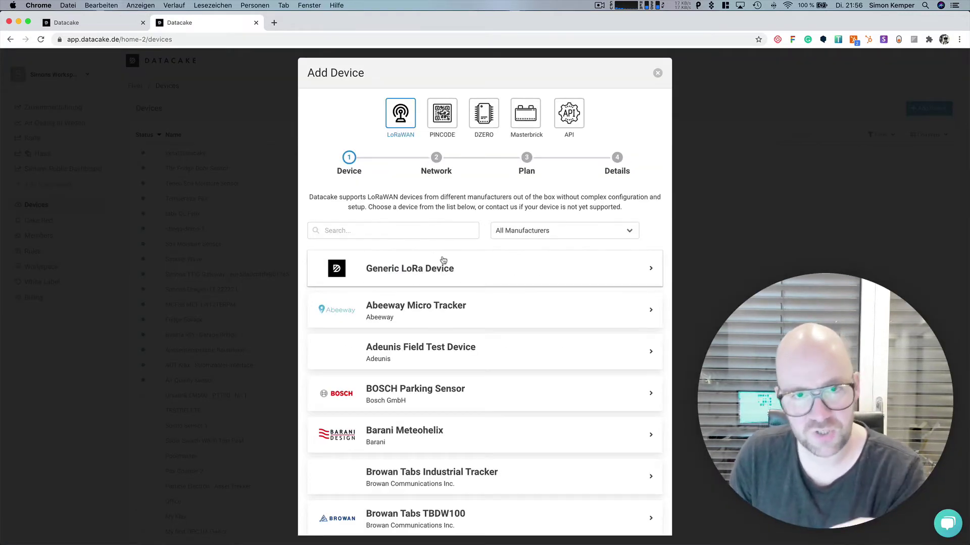
click(437, 120)
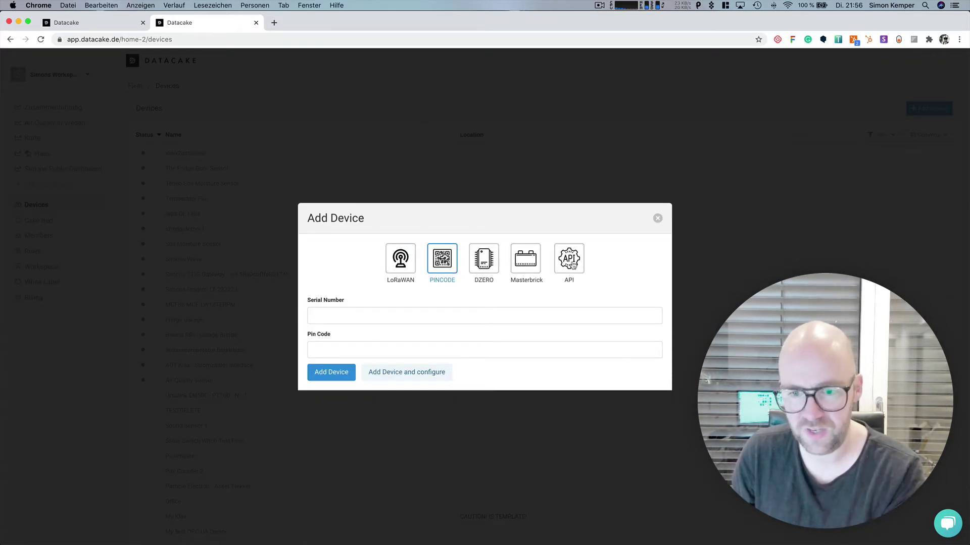
click(571, 267)
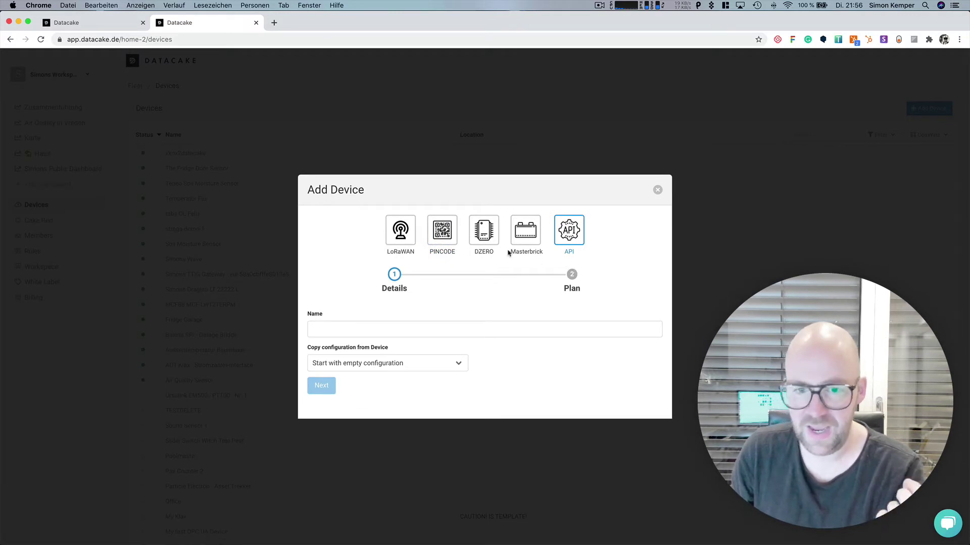
Step: Check the white label Pin Code description, then set Add Device to pin-code entry with the Pin Code field selected
click(101, 23)
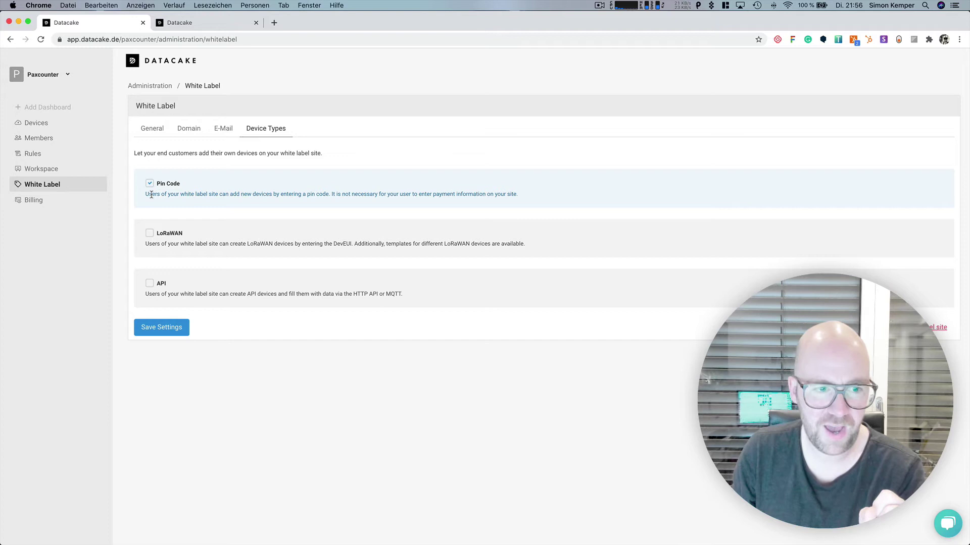
drag(145, 195, 329, 194)
click(199, 29)
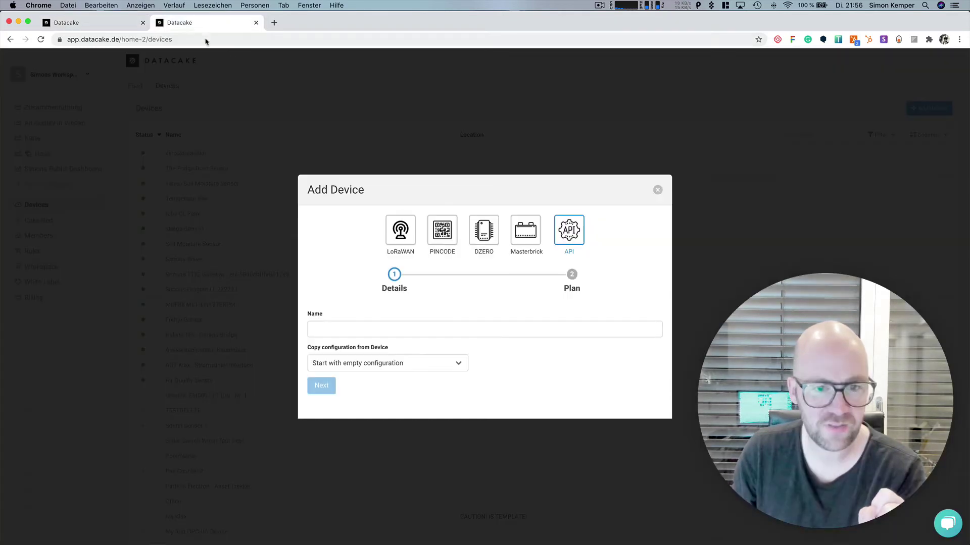
click(447, 241)
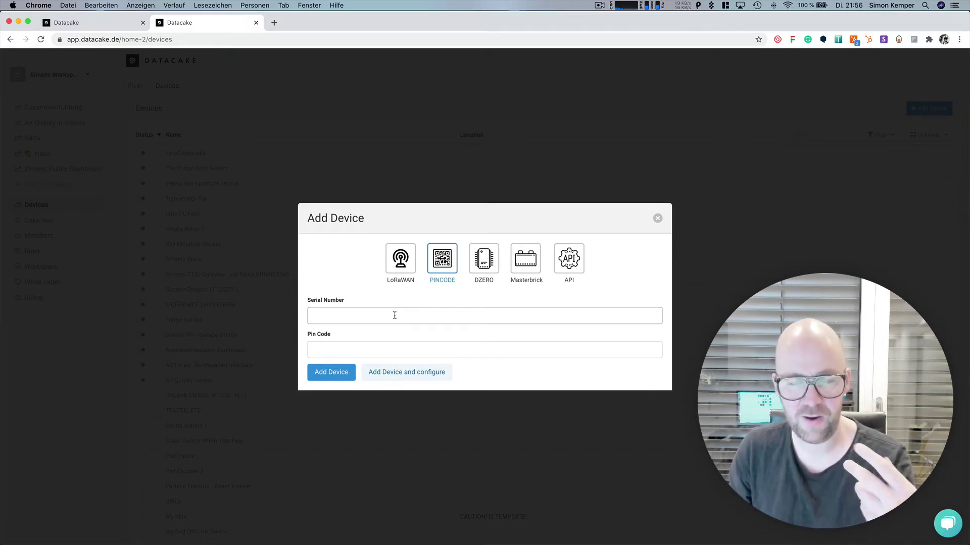
click(349, 346)
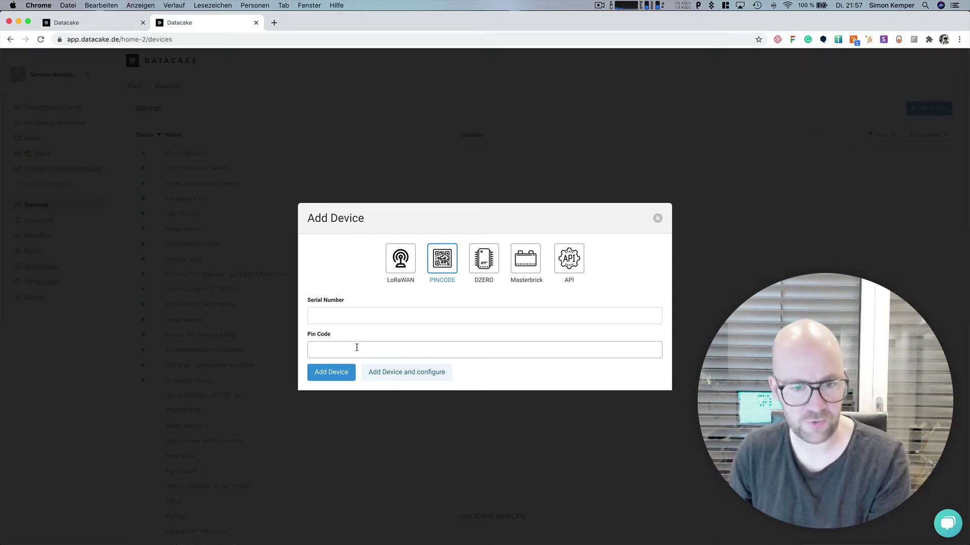
Step: Enable the LoRaWAN device type for the white label site and go back to the Add Device dialog
click(111, 23)
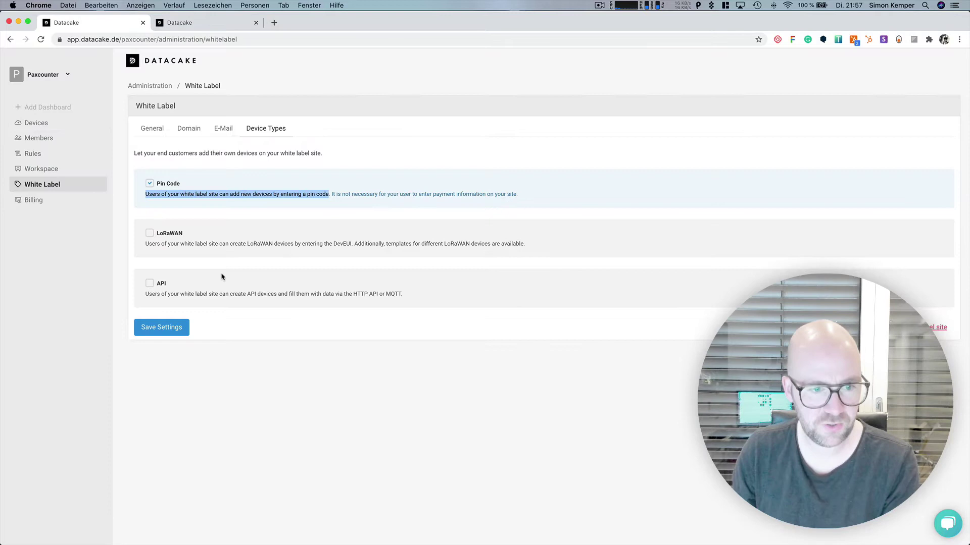
click(150, 233)
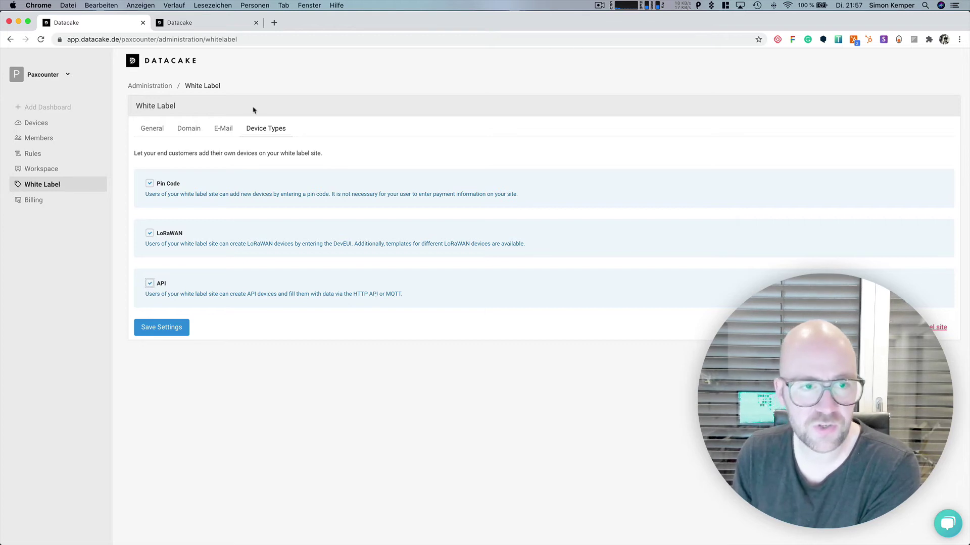
click(250, 22)
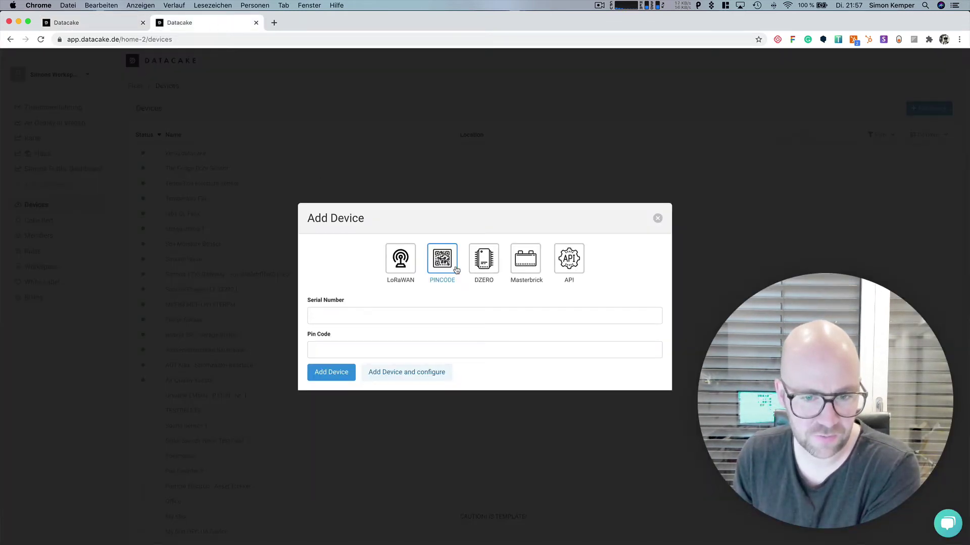
Step: Run the LoRaWAN wizard with a generic LoRa device on The Things Network up to the plans, then close it
click(400, 264)
click(394, 281)
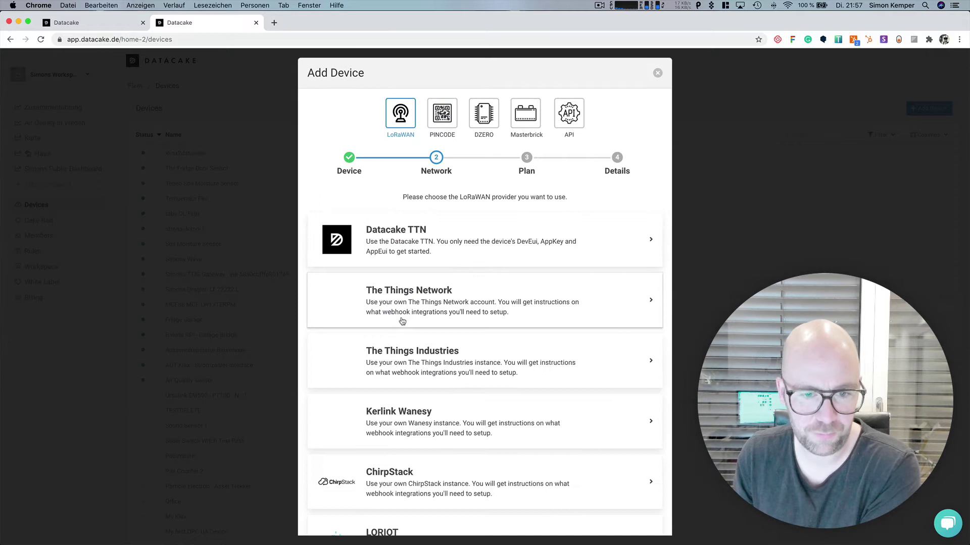
click(401, 320)
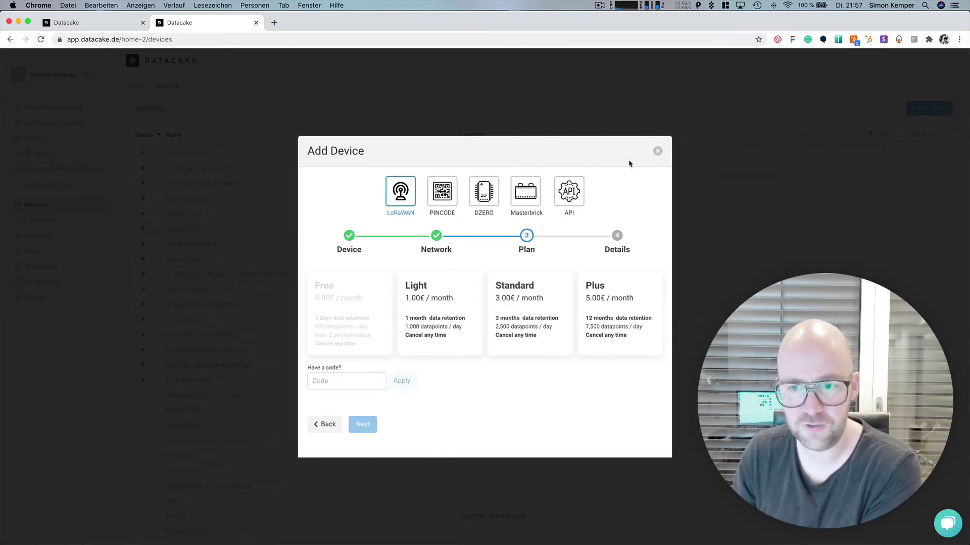
click(658, 152)
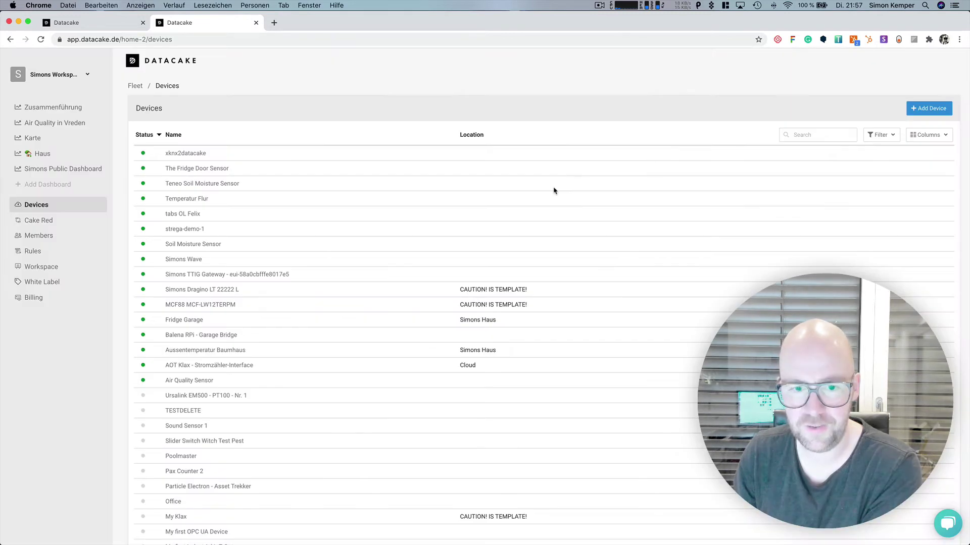
Step: Untick API and LoRaWAN on the white label Device Types, keeping only Pin Code enabled
click(120, 25)
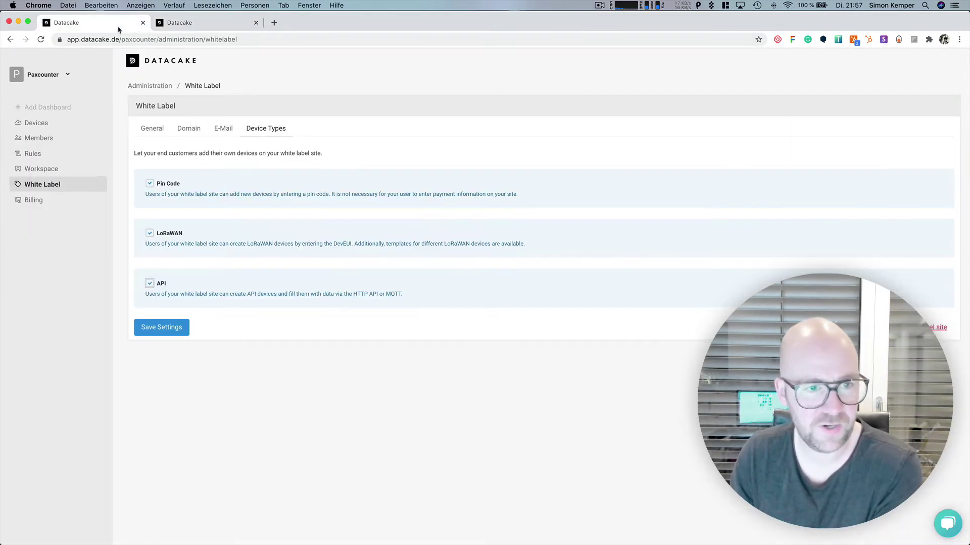
click(146, 283)
click(150, 234)
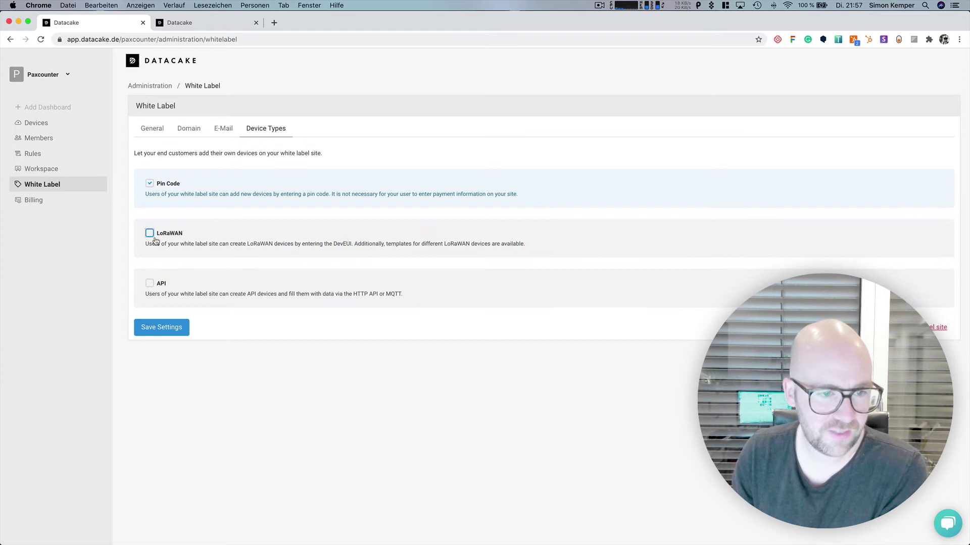
click(151, 184)
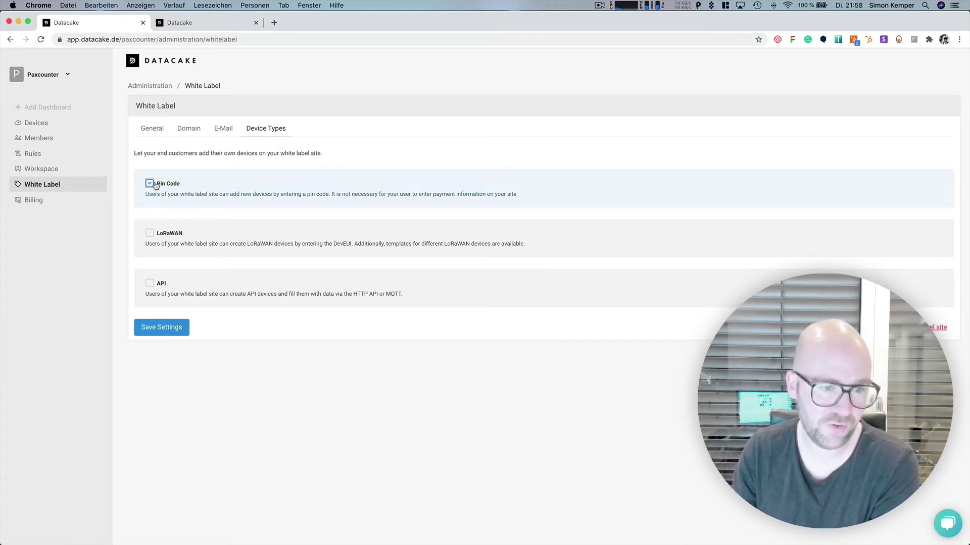
Step: Go back to the General settings and select the Paxcounter Whitelabel Platform Name field
click(152, 128)
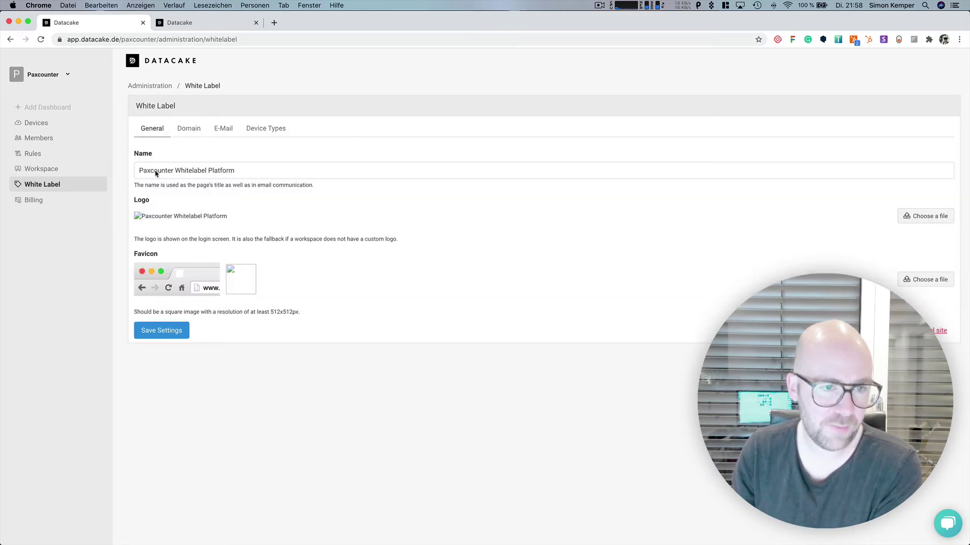
click(317, 169)
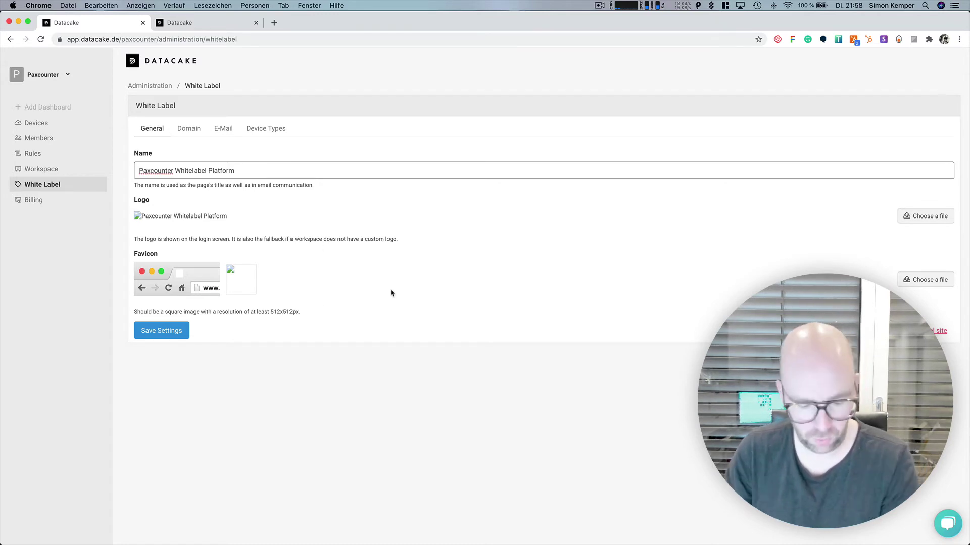
key(super+space)
Step: In Sketch, paste the PAXCOUNTER wordmark into a new document and export it as paxlogo.png
text(sk)
key(Return)
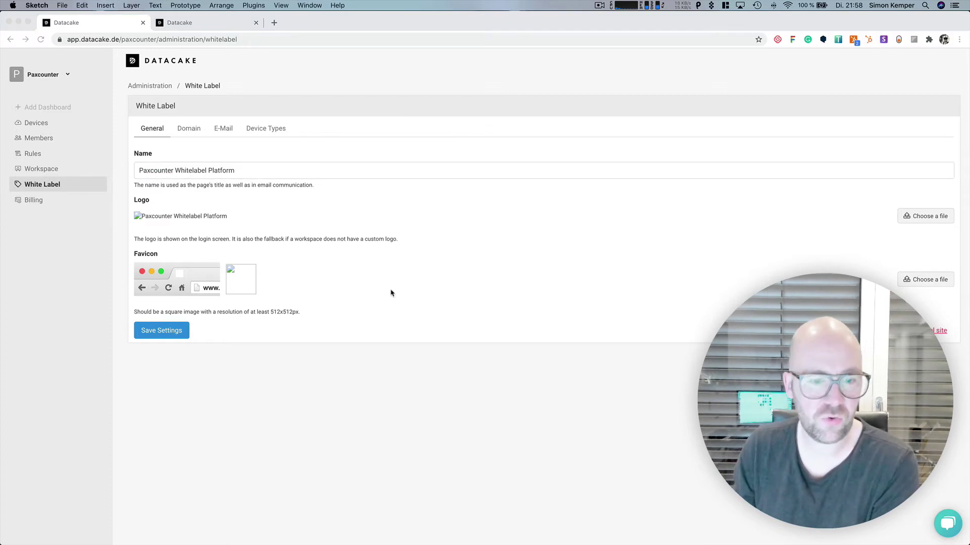
key(super+n)
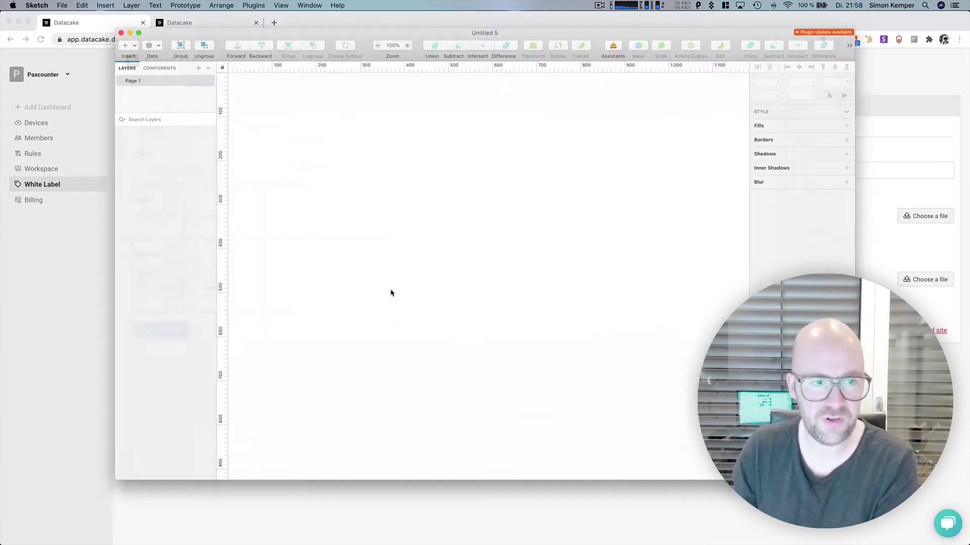
key(super+v)
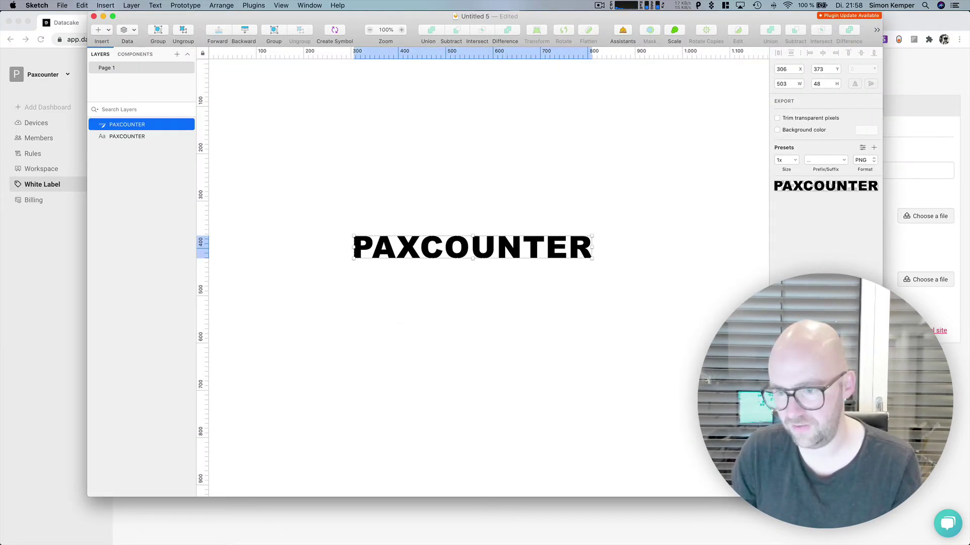
key(super+shift+e)
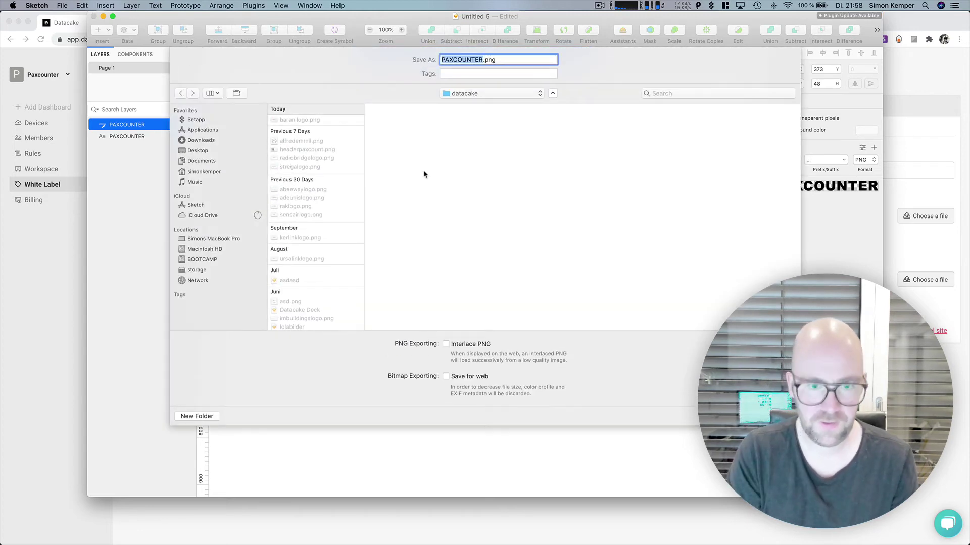
text(paxlogo)
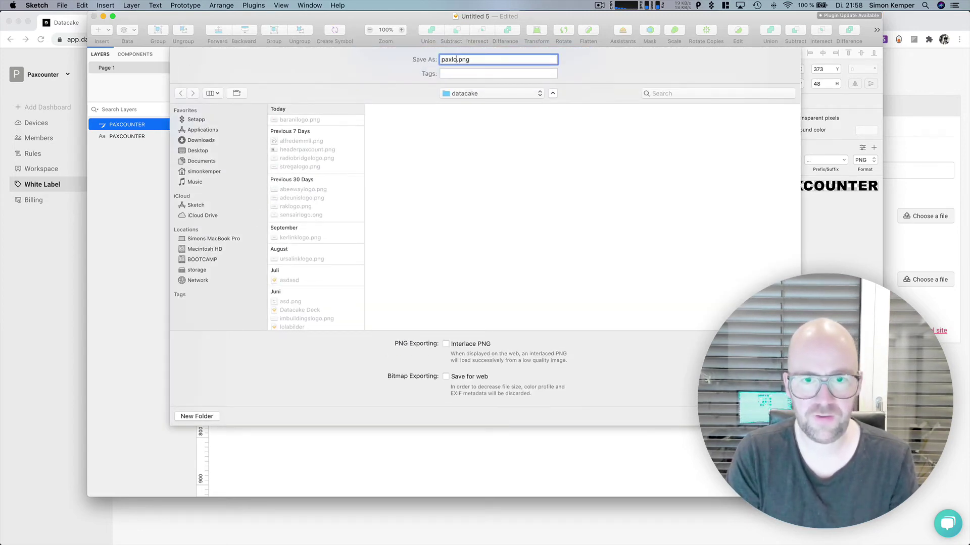
key(Return)
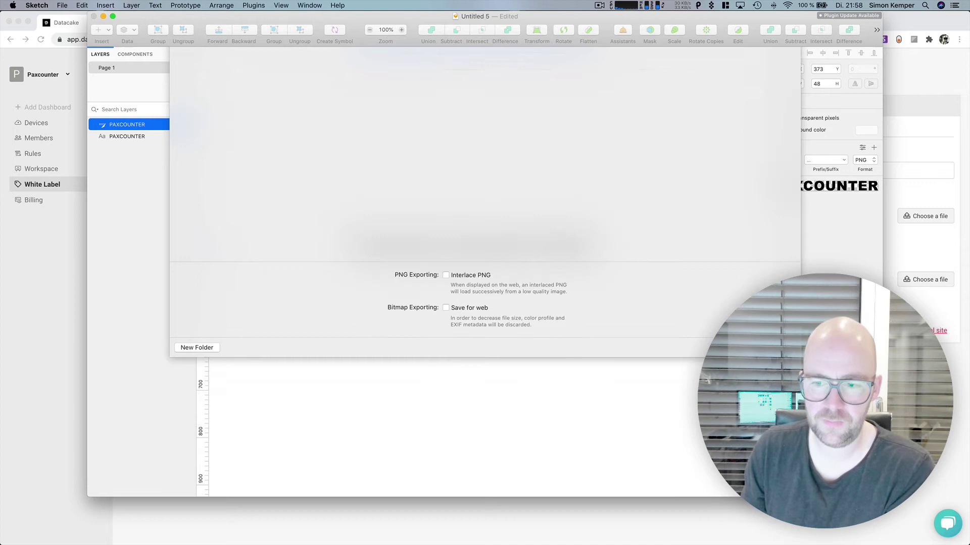
click(701, 506)
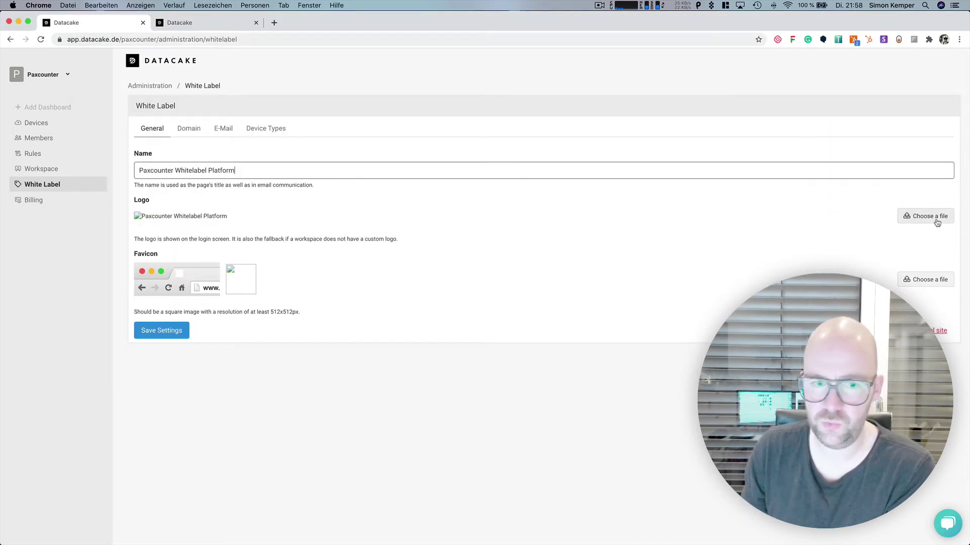
Step: Upload the paxlogo image as the white label logo and save the settings
click(402, 234)
click(702, 58)
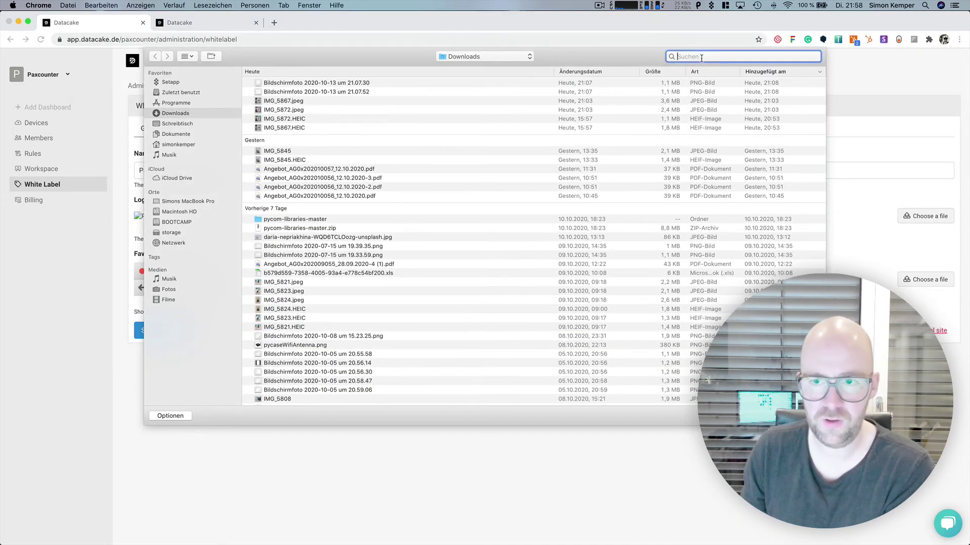
text(paxlogo)
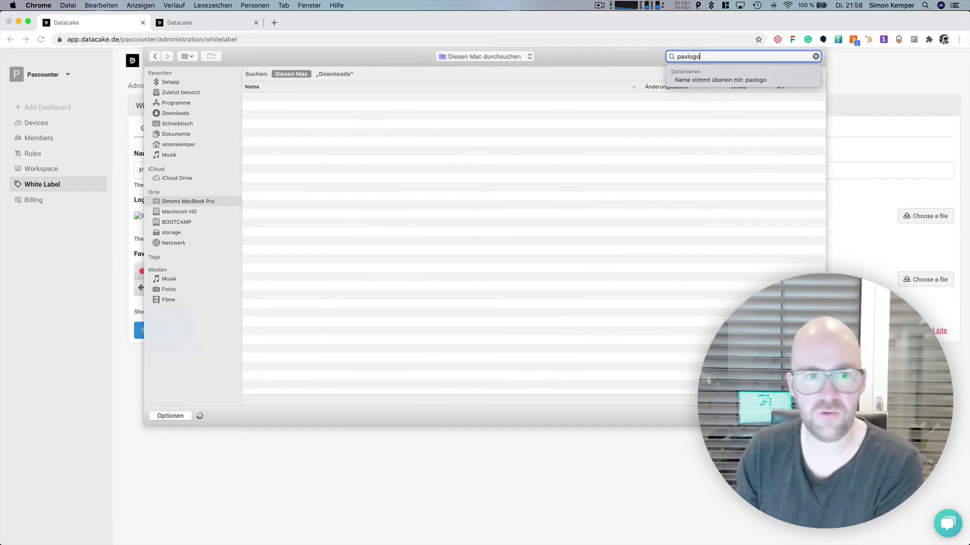
double_click(292, 102)
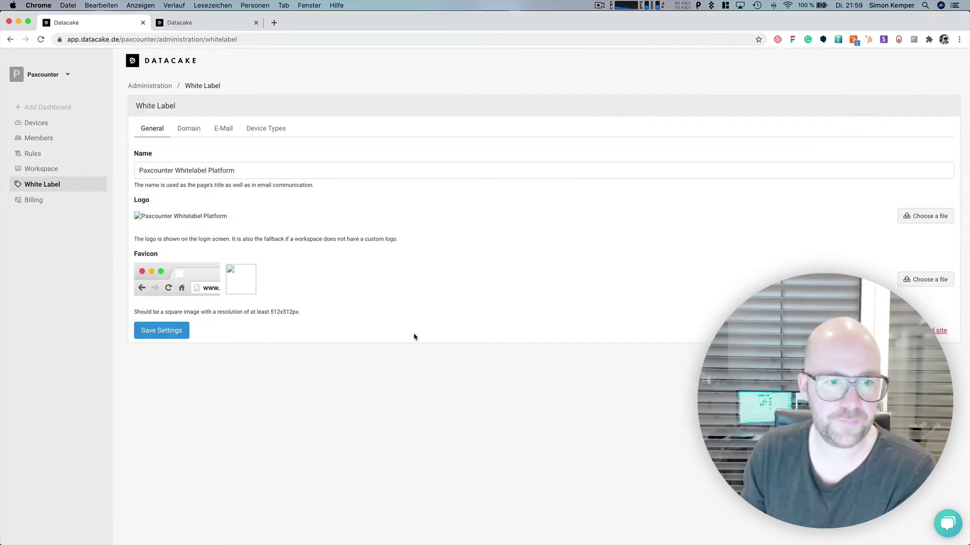
click(176, 333)
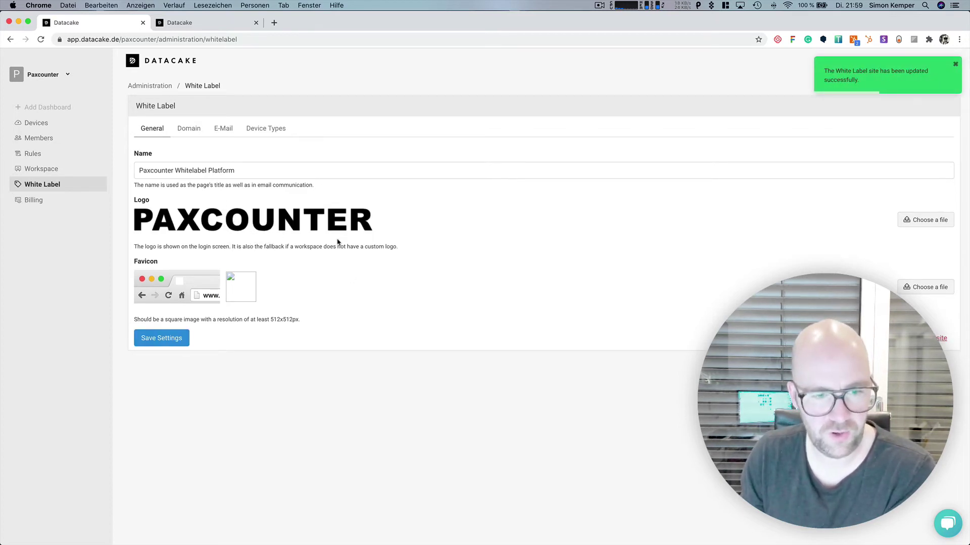
click(151, 348)
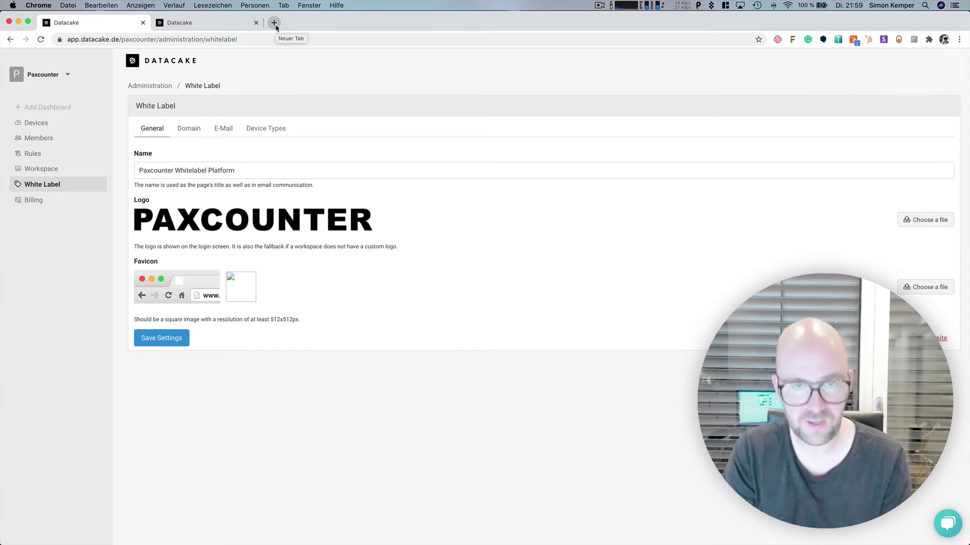
Step: Load dashboard.paxcounter.com in a new Incognito window
key(super+shift+n)
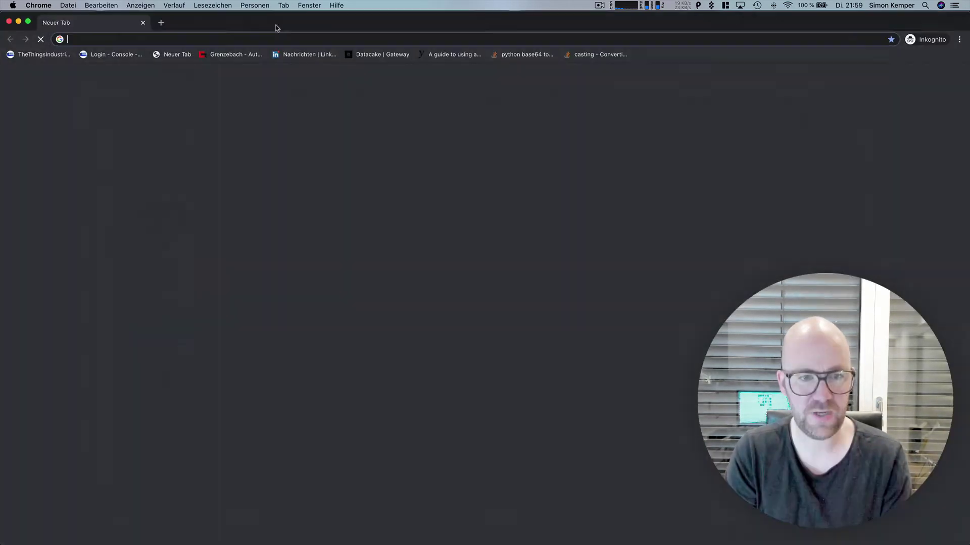
text(dash)
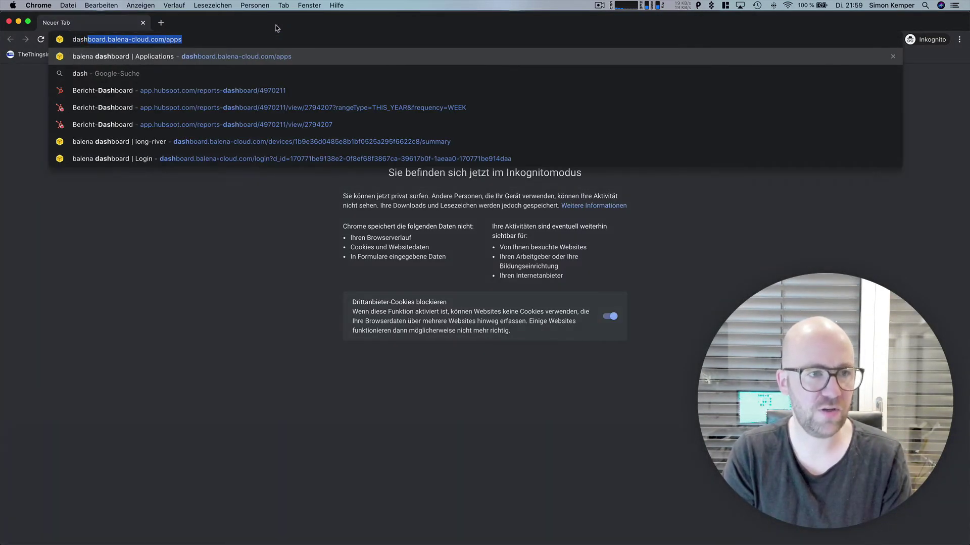
text(boa)
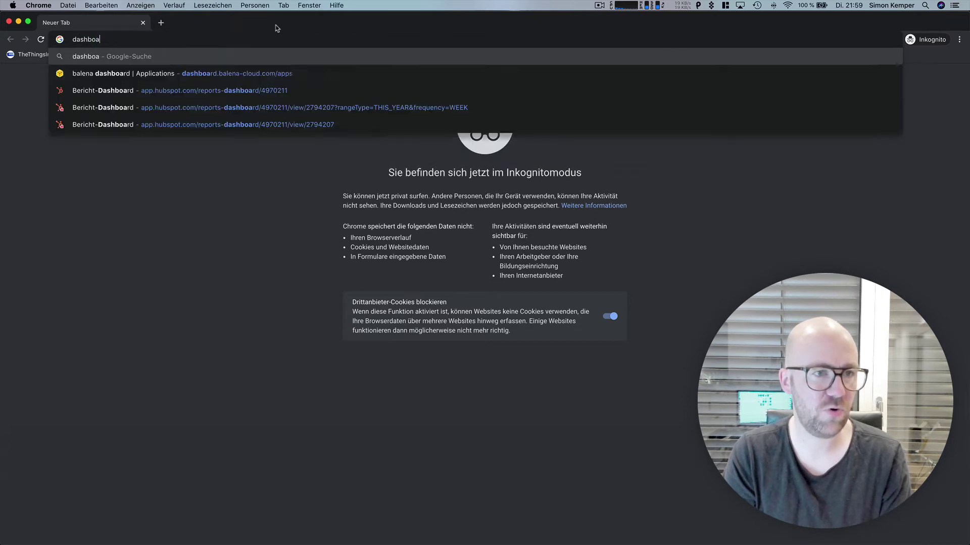
text(rd.paxcounter.com)
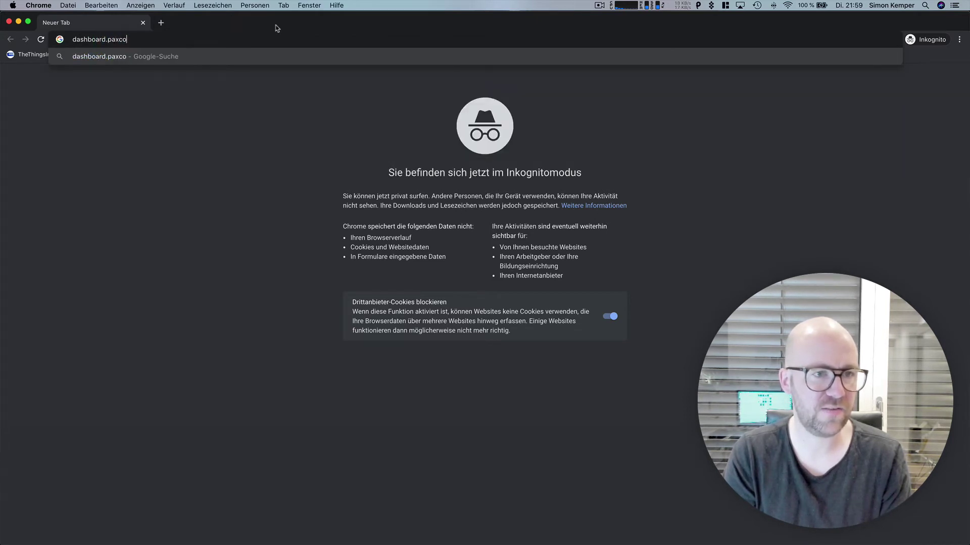
key(Return)
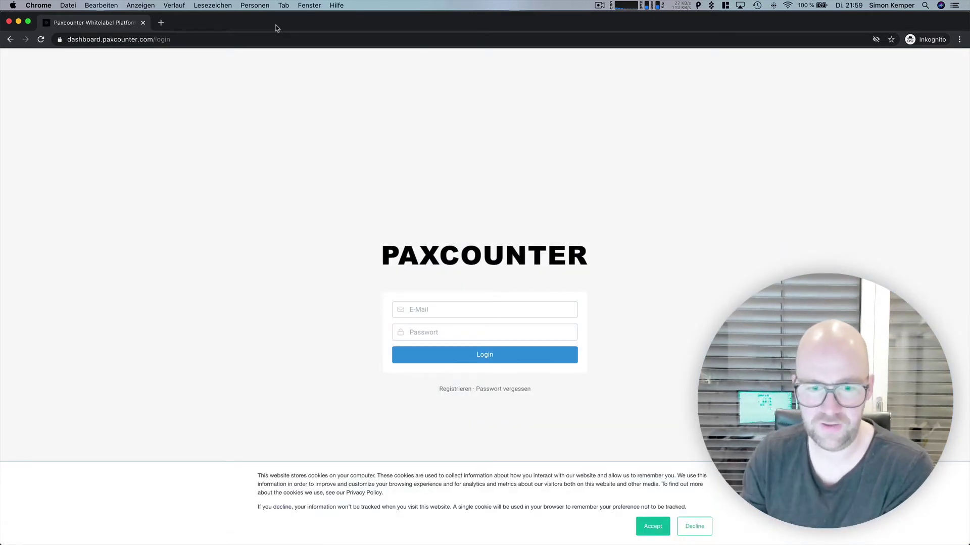
Step: Log in with the admin account's e-mail address and password
click(452, 314)
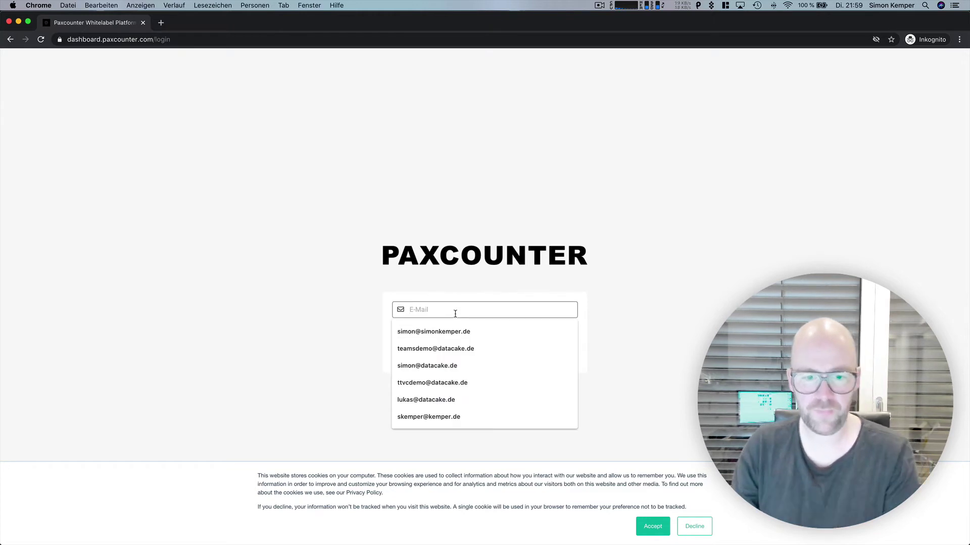
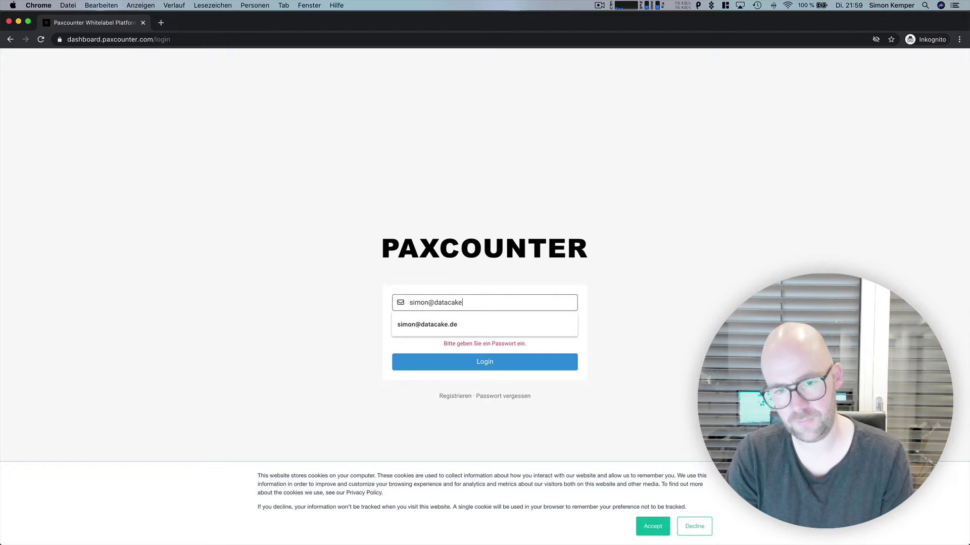
key(Tab)
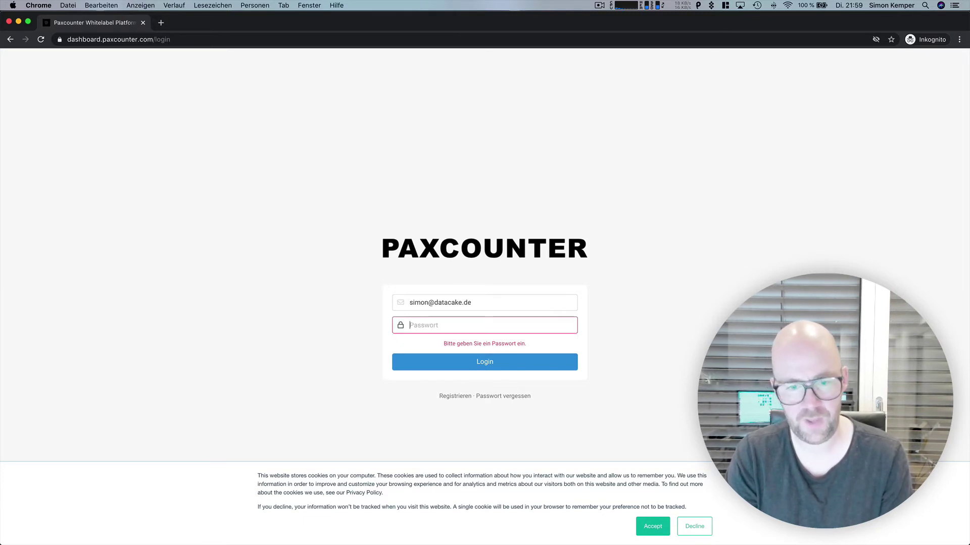
text(*)
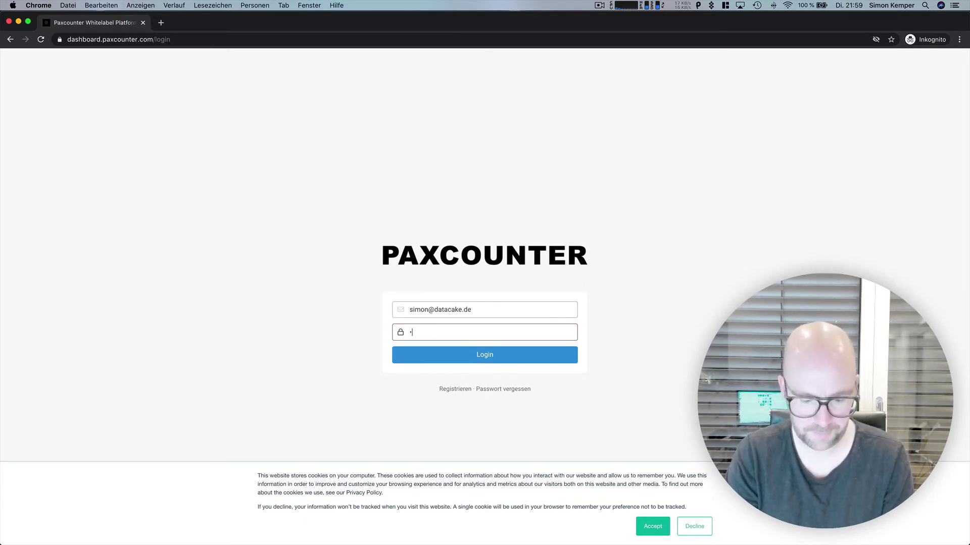
text(**************)
key(Return)
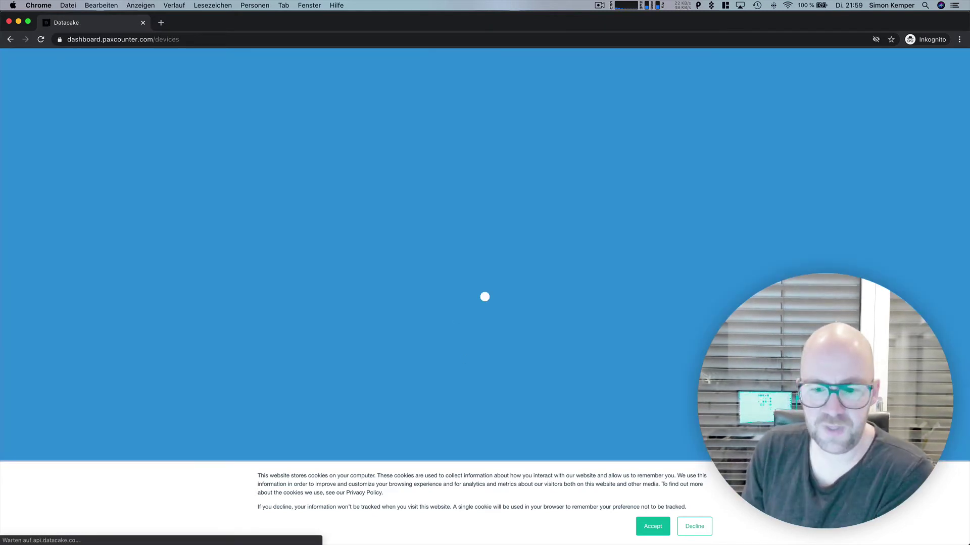
Step: Accept the cookie notice and bring the Datacake admin window forward for comparison
click(652, 526)
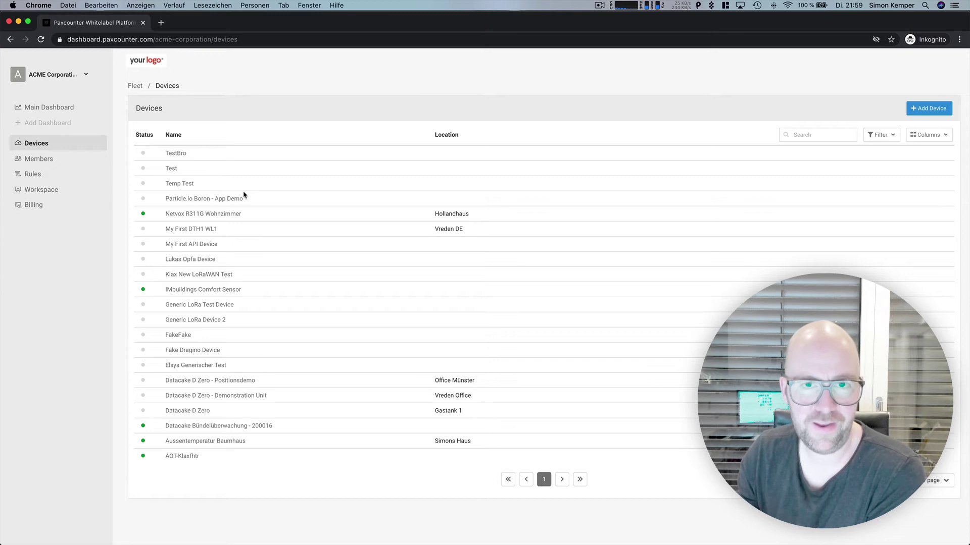
double_click(191, 26)
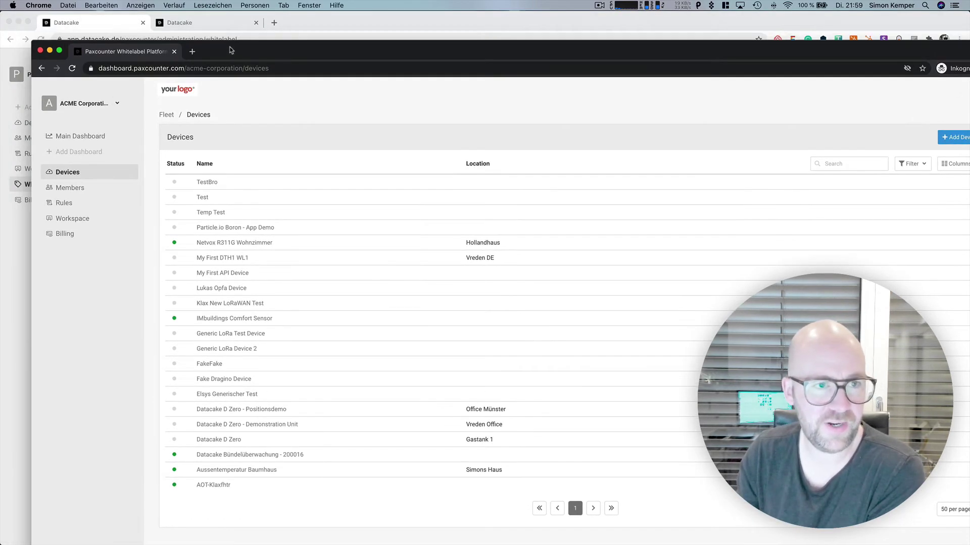
click(325, 29)
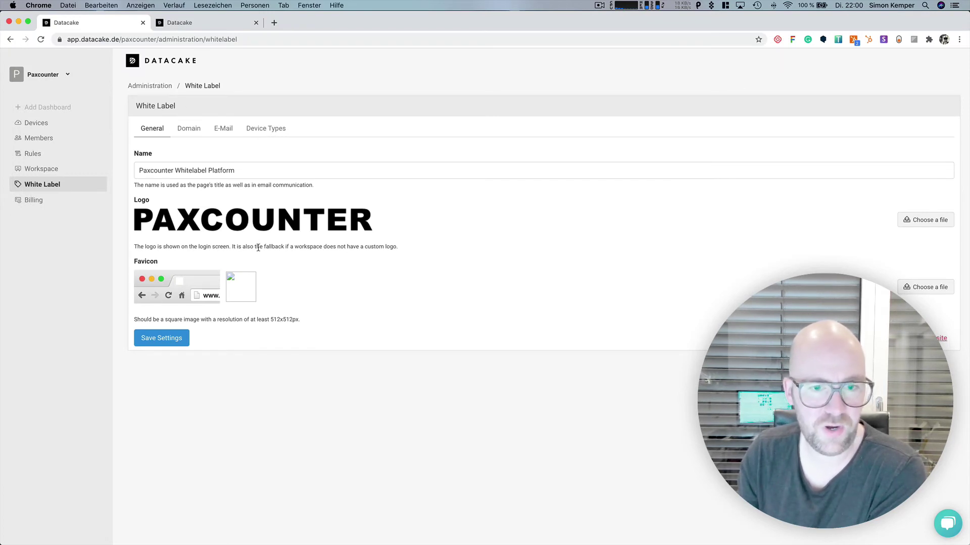
Step: Return to the full-screen Paxcounter site and start adding a device by serial number
double_click(345, 19)
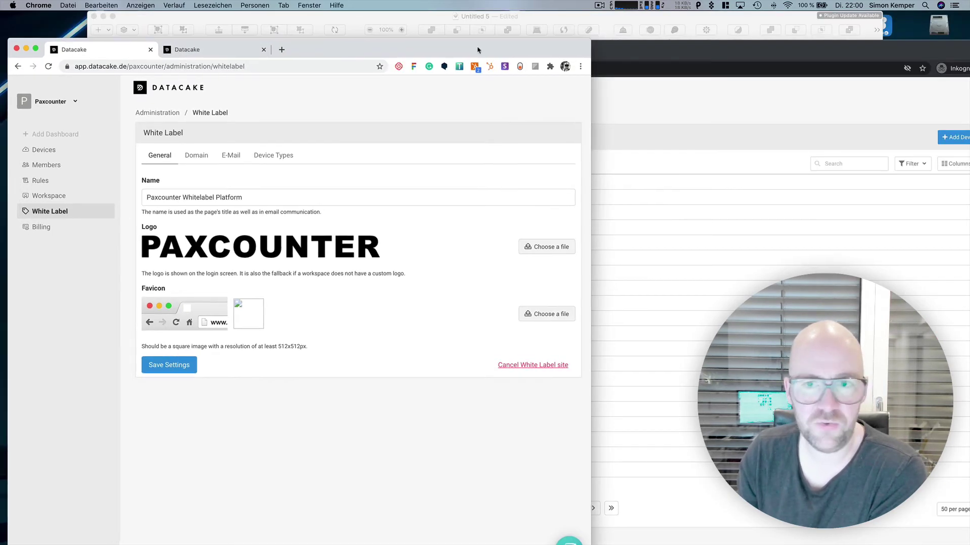
double_click(607, 53)
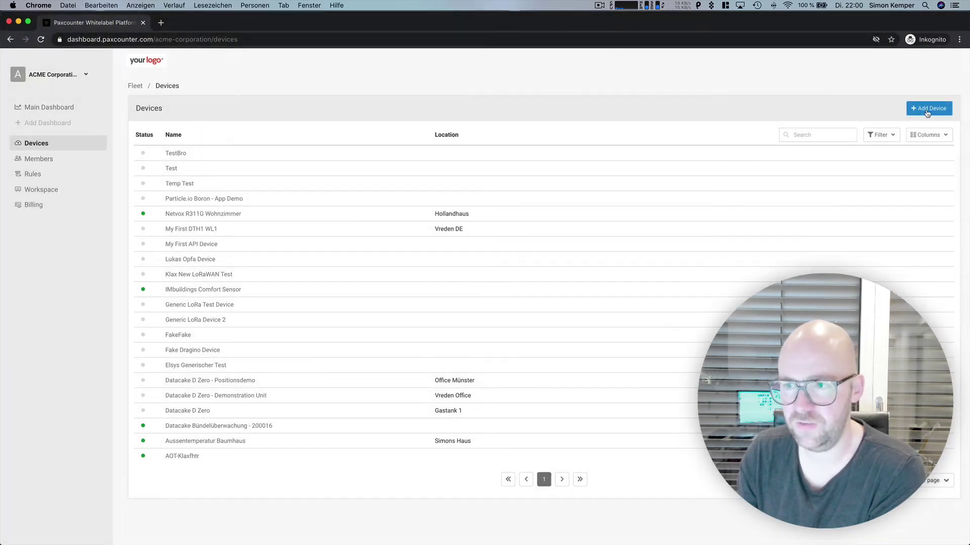
click(927, 113)
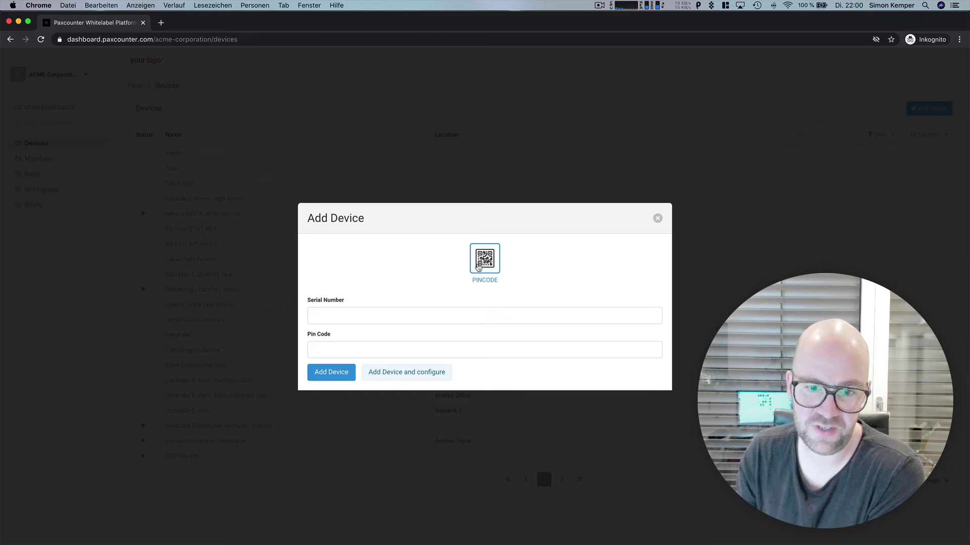
click(346, 315)
Step: Dismiss the Add Device form without adding and show the workspace list
click(404, 281)
click(235, 112)
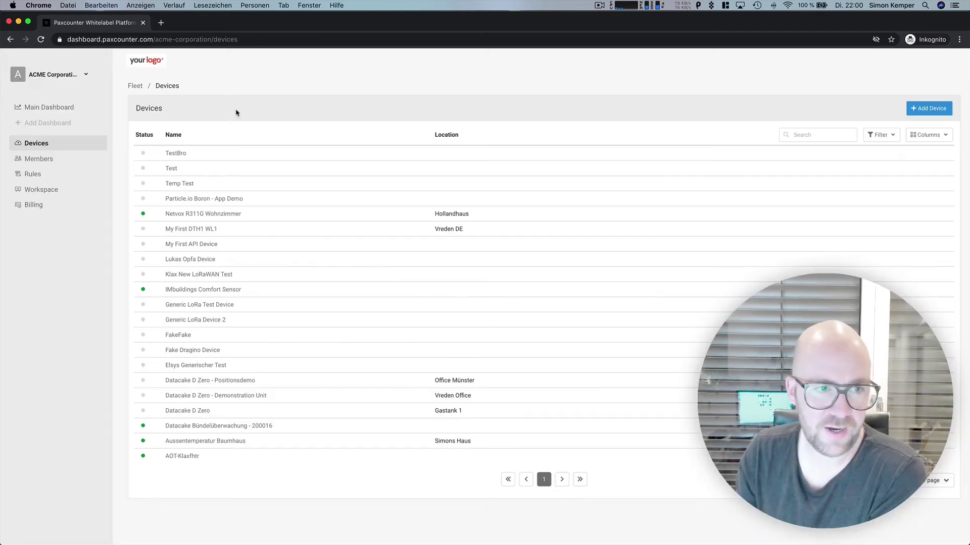
click(57, 75)
scroll(69, 288, down, 15)
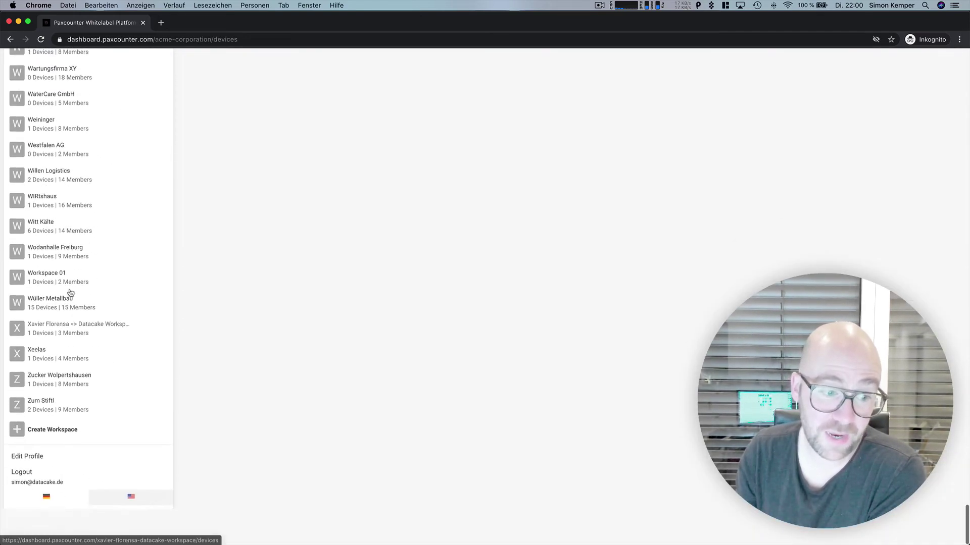
Step: Create a new workspace named My Personal Tenant
click(40, 466)
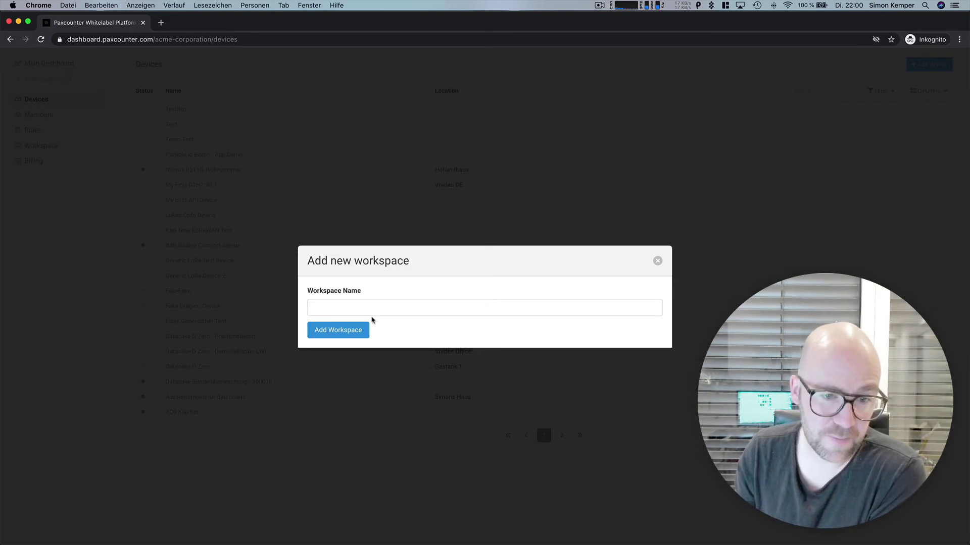
click(368, 306)
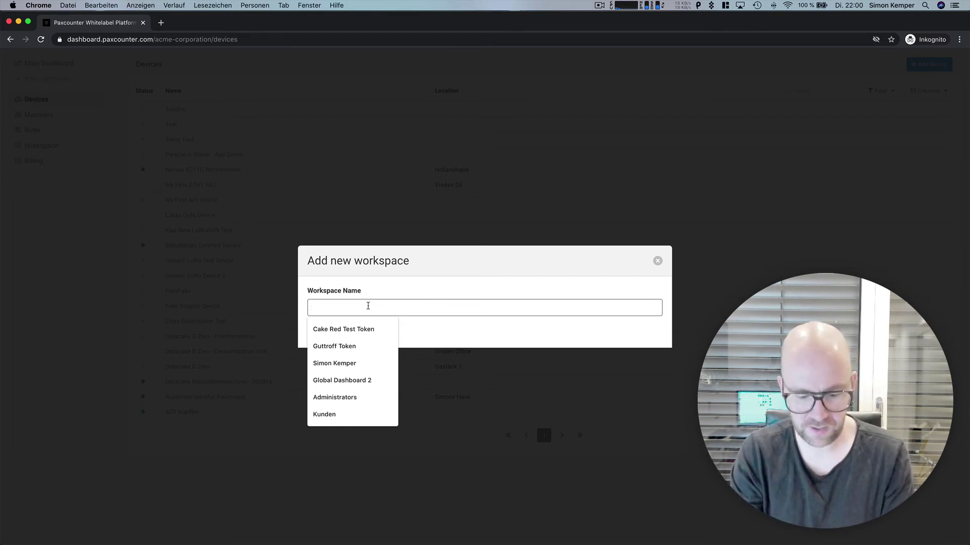
text(My)
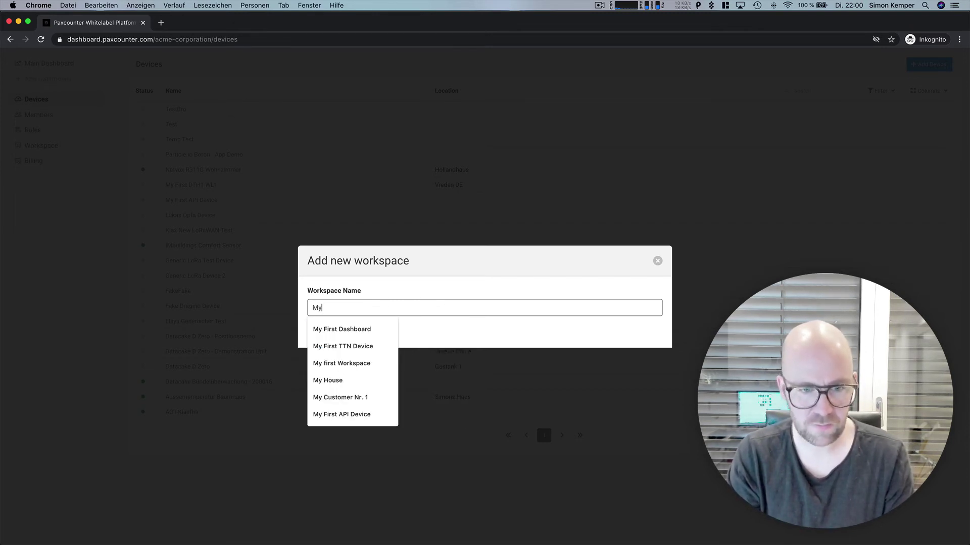
text( Personal Tenant)
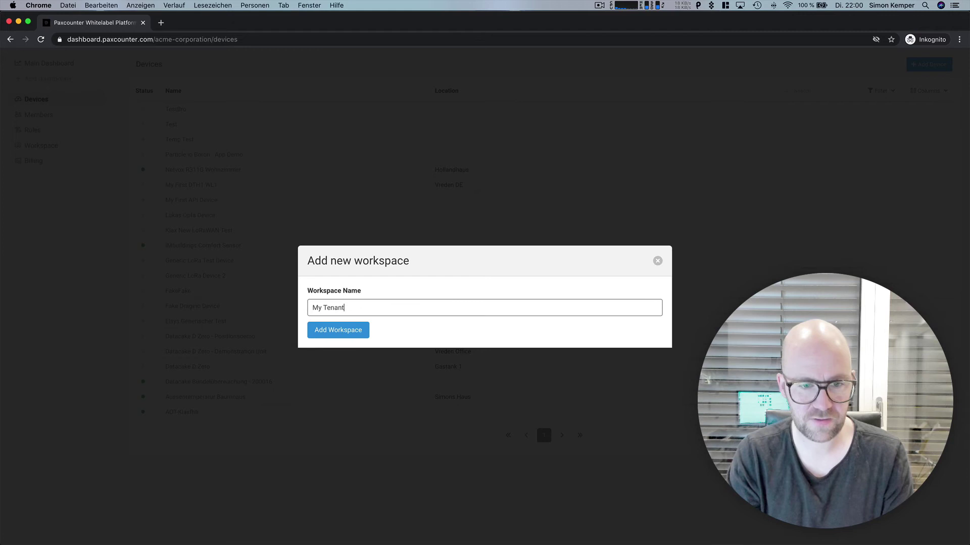
click(323, 307)
text(Personal)
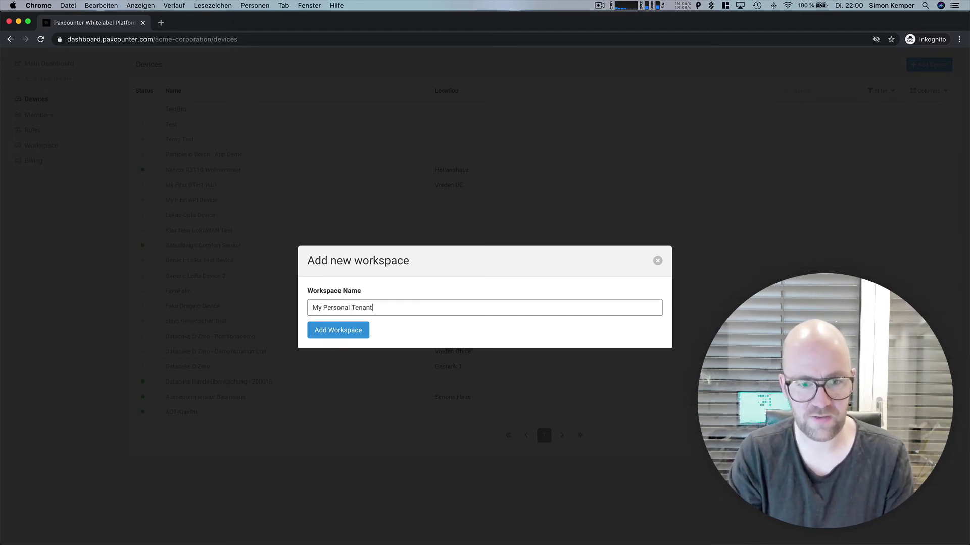
key(Return)
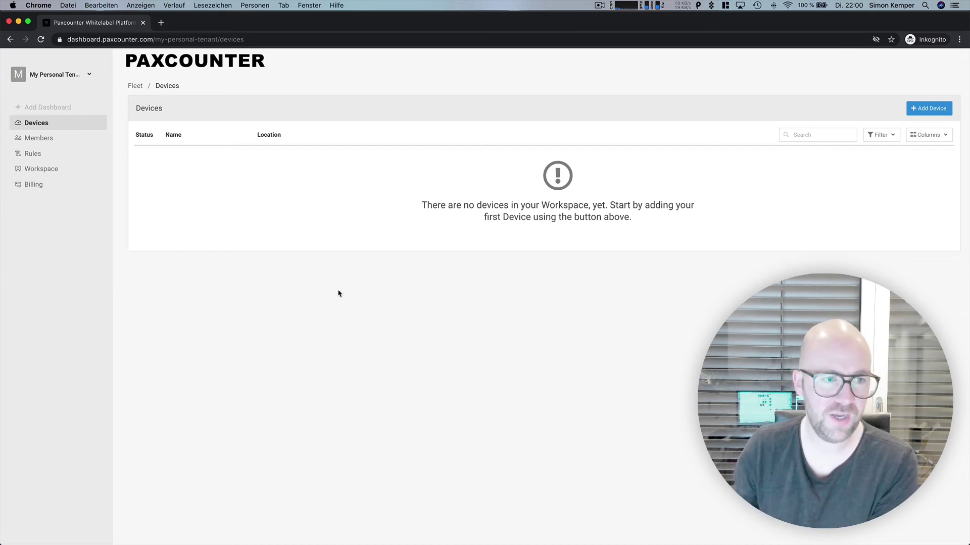
Step: Arrange the windows and open the MCF88 MCF-LW12TERPM device in the admin Devices list
double_click(166, 22)
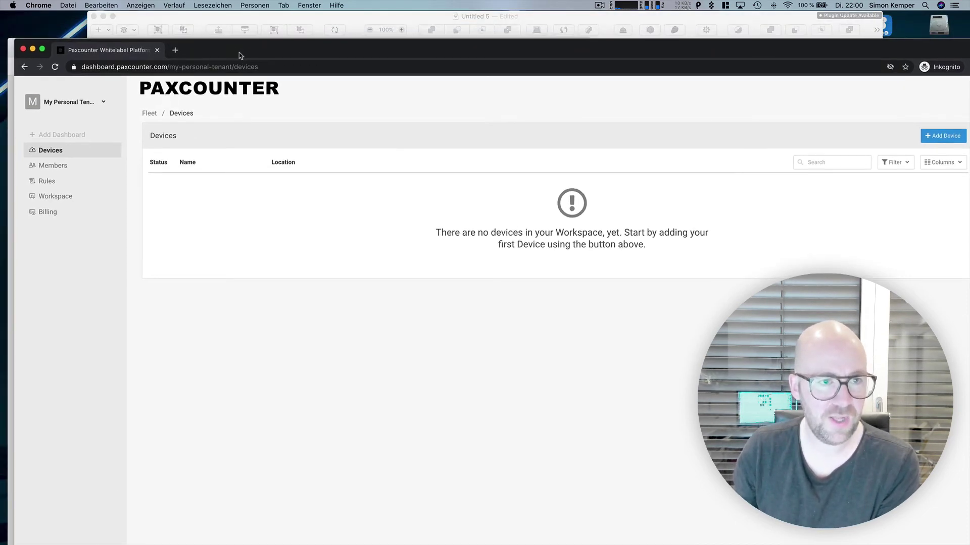
drag(278, 73, 304, 94)
drag(316, 52, 328, 24)
click(214, 27)
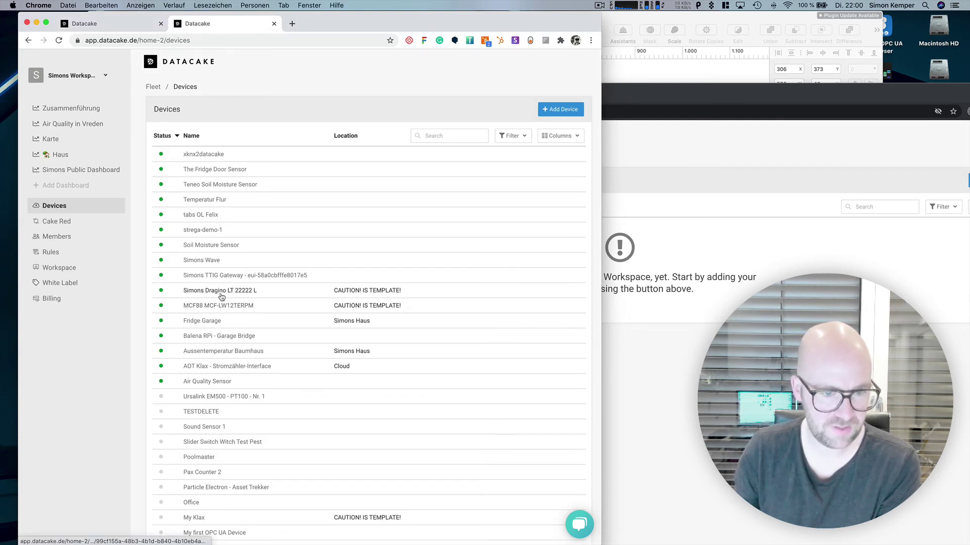
click(213, 306)
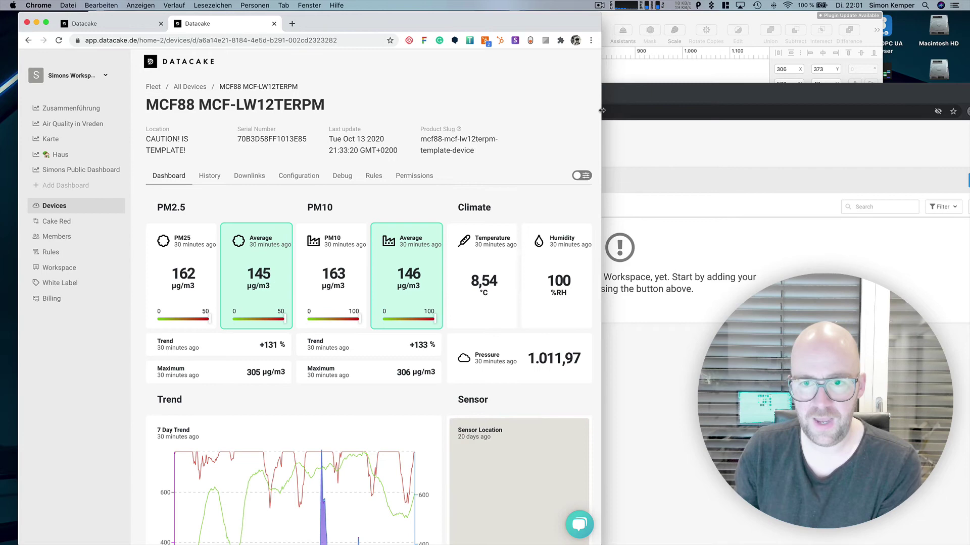
Step: Copy the device's serial number from Configuration and save its claim code setting
drag(601, 110, 746, 110)
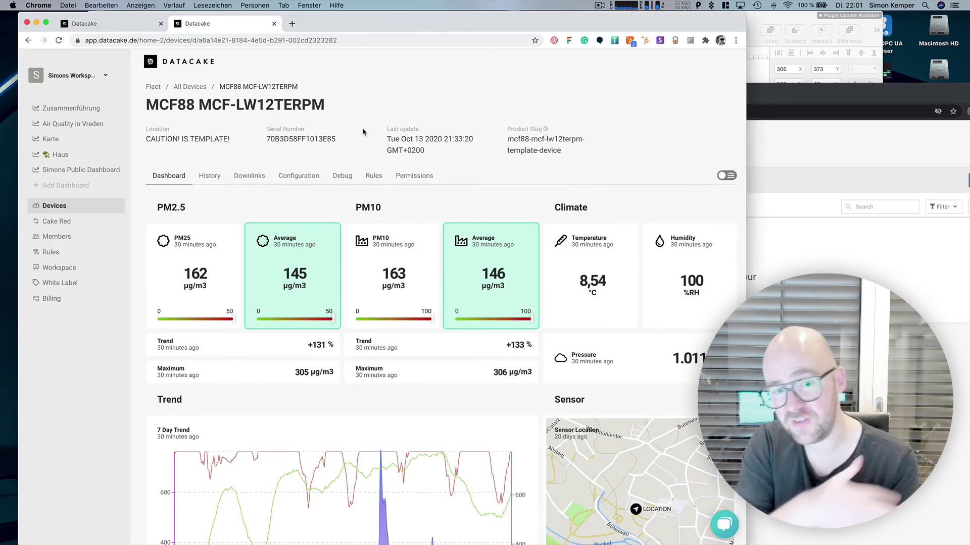
click(299, 175)
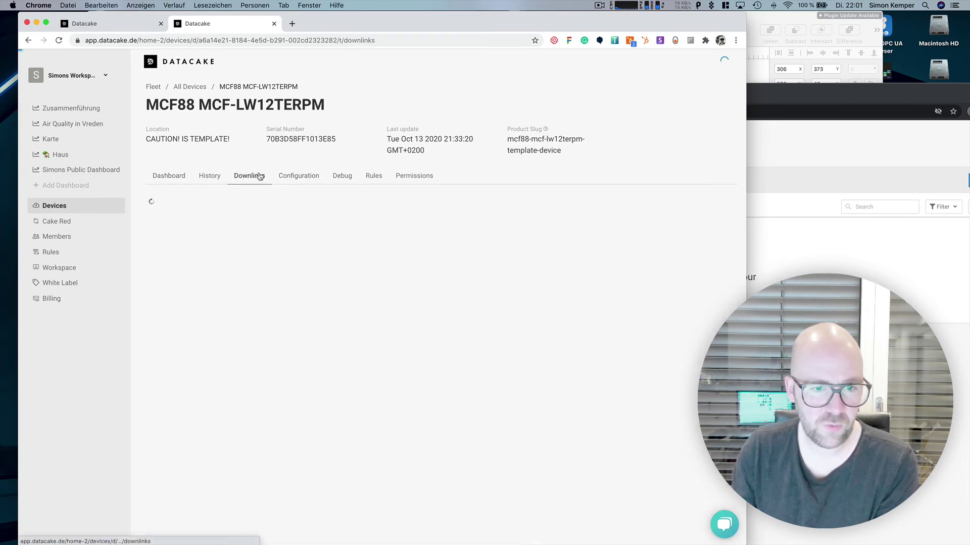
scroll(292, 251, down, 5)
scroll(303, 217, up, 5)
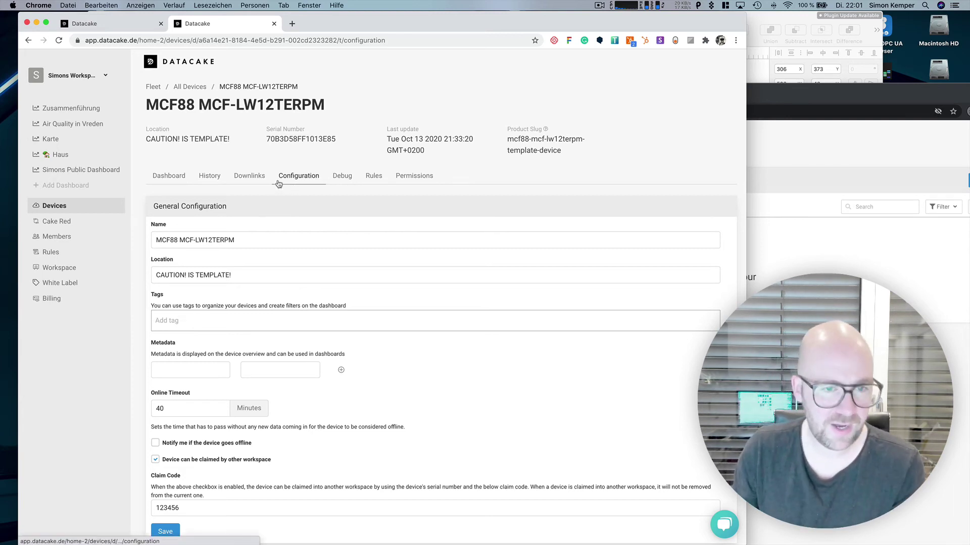
double_click(308, 141)
key(super+c)
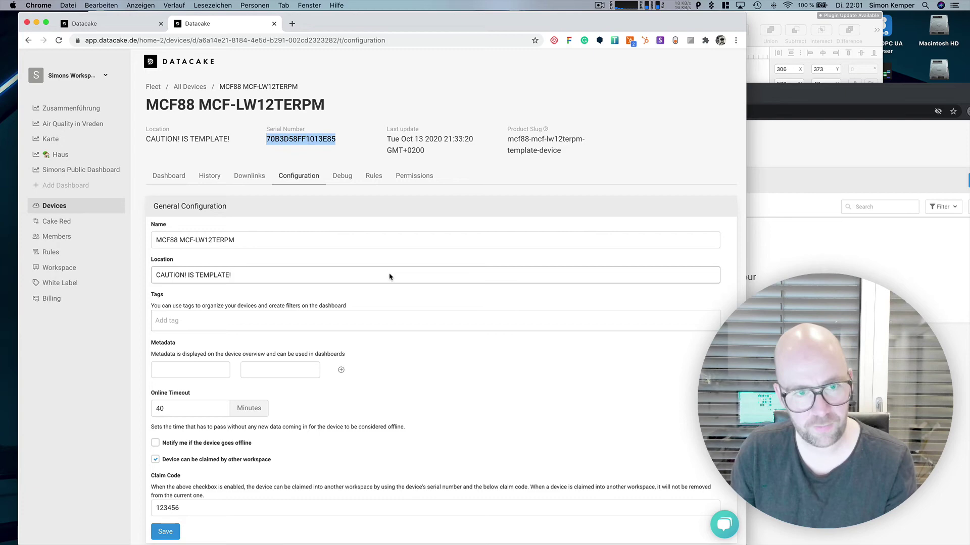
scroll(392, 283, down, 5)
click(189, 218)
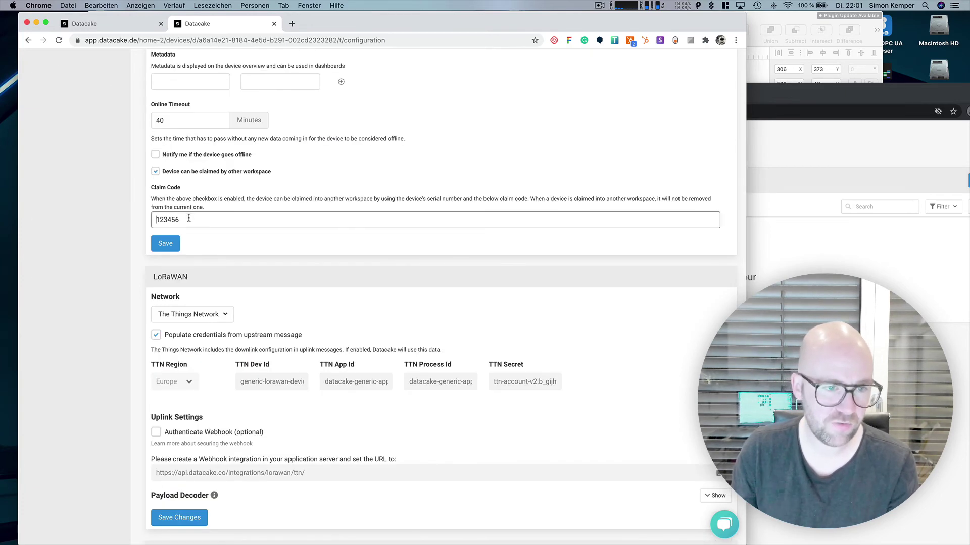
click(169, 246)
Step: Claim the device in the Paxcounter workspace using the pasted serial number and claim code
click(837, 100)
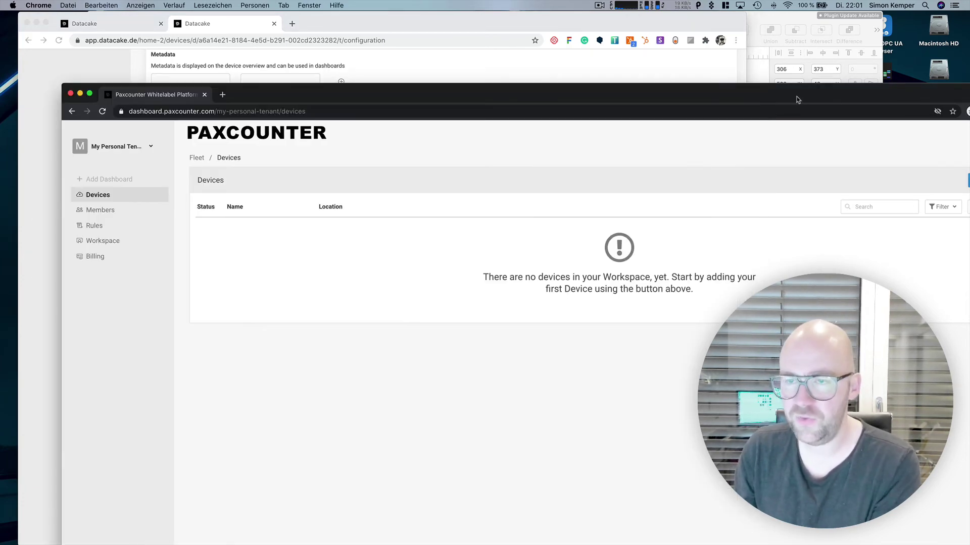
double_click(792, 99)
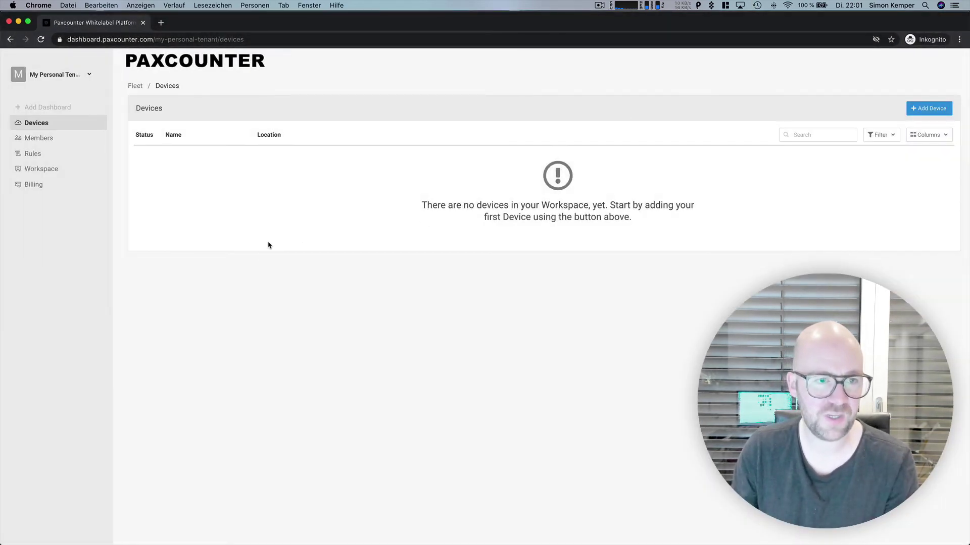
click(916, 110)
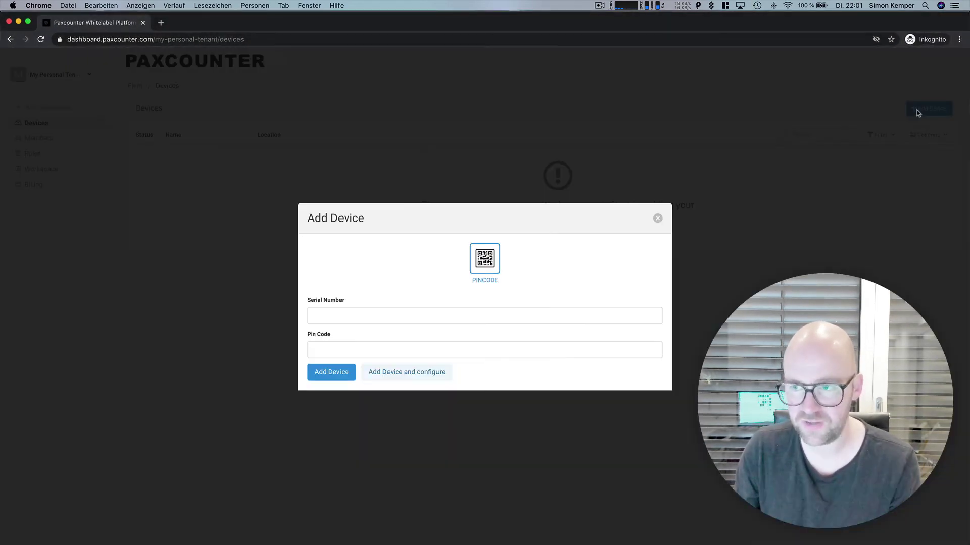
click(364, 310)
key(super+v)
click(346, 348)
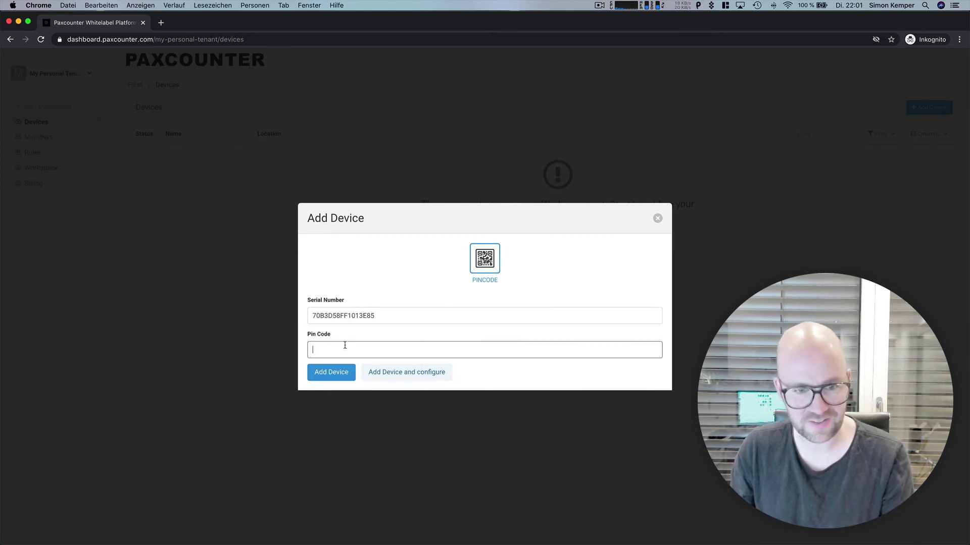
click(331, 374)
click(331, 373)
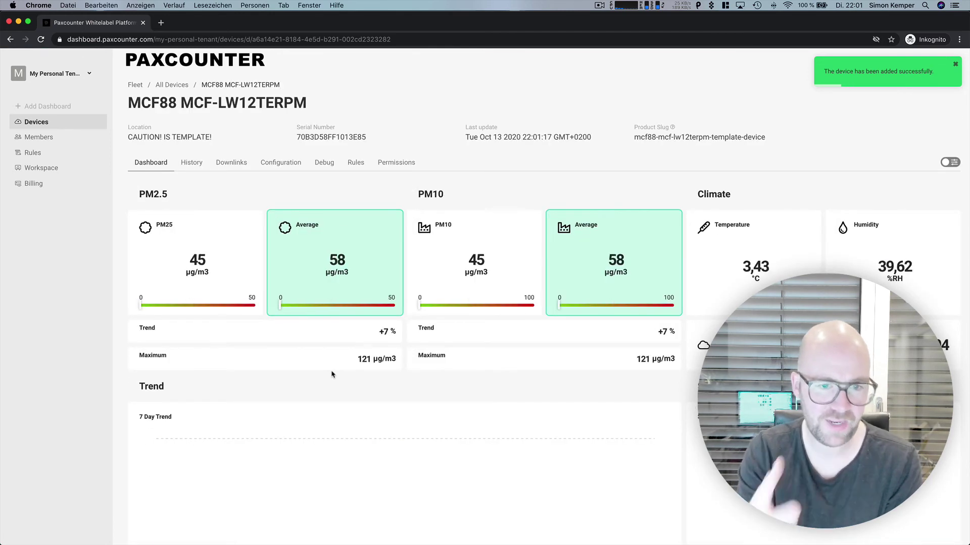
Step: Reload the device list and open the newly claimed MCF88 device
click(172, 85)
click(41, 40)
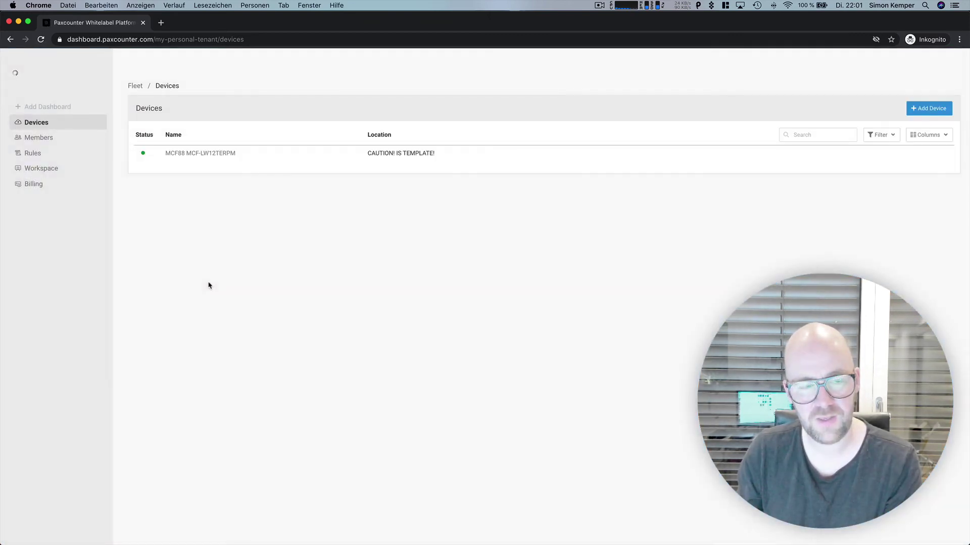
click(201, 153)
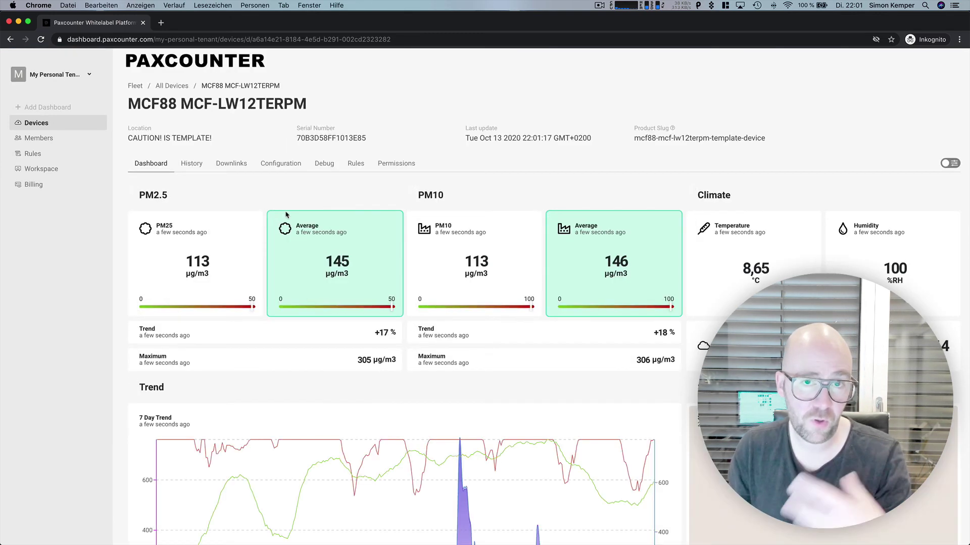
Step: Draft a member invite with Basics and Billing permissions and an autofilled e-mail, then discard it
click(56, 137)
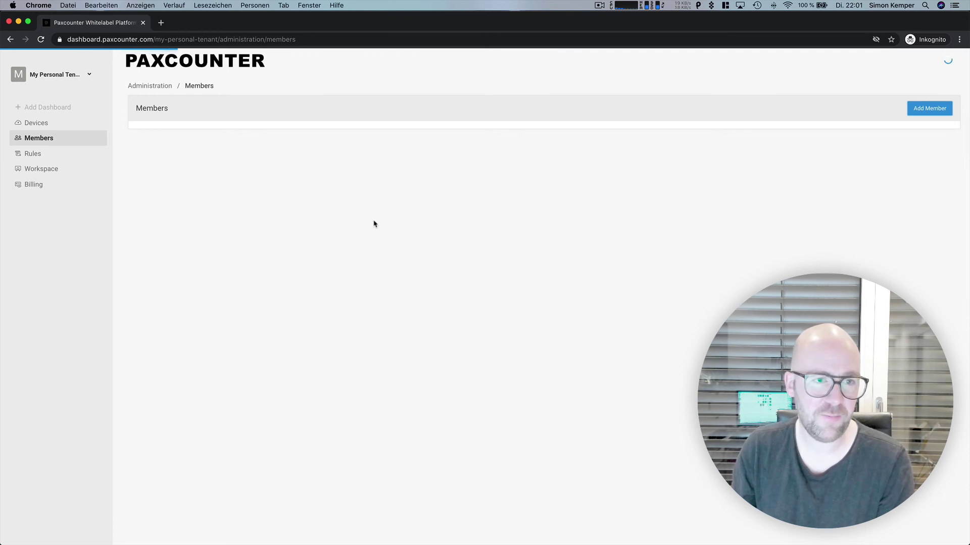
click(929, 108)
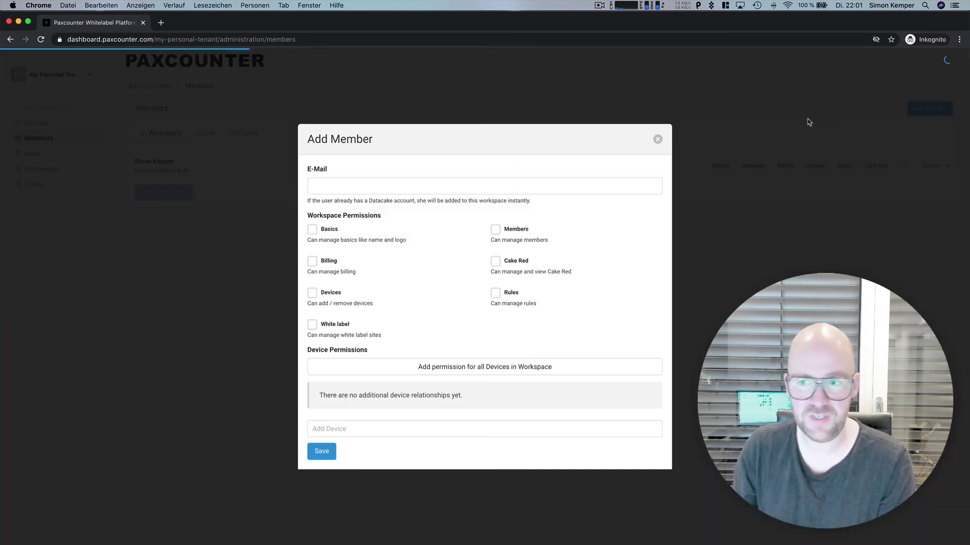
click(332, 232)
click(326, 262)
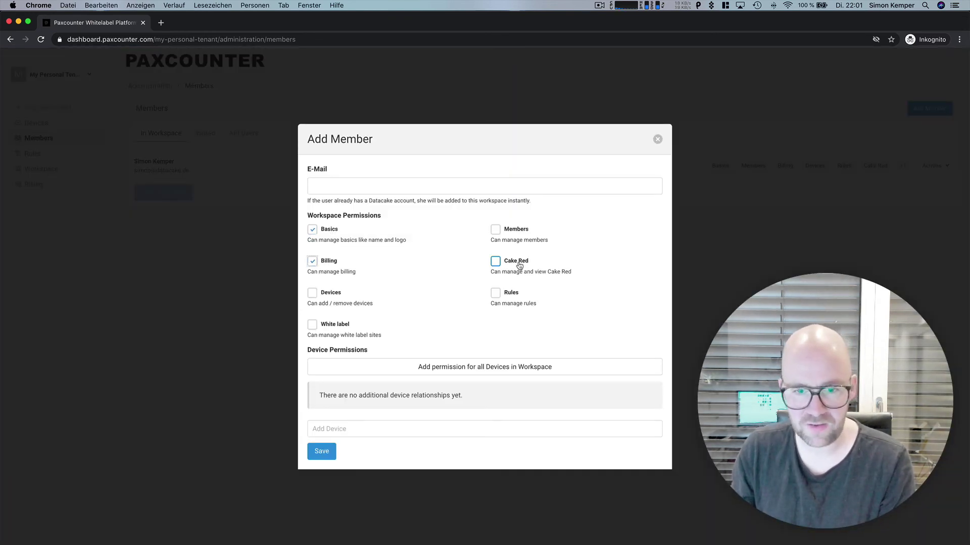
click(398, 189)
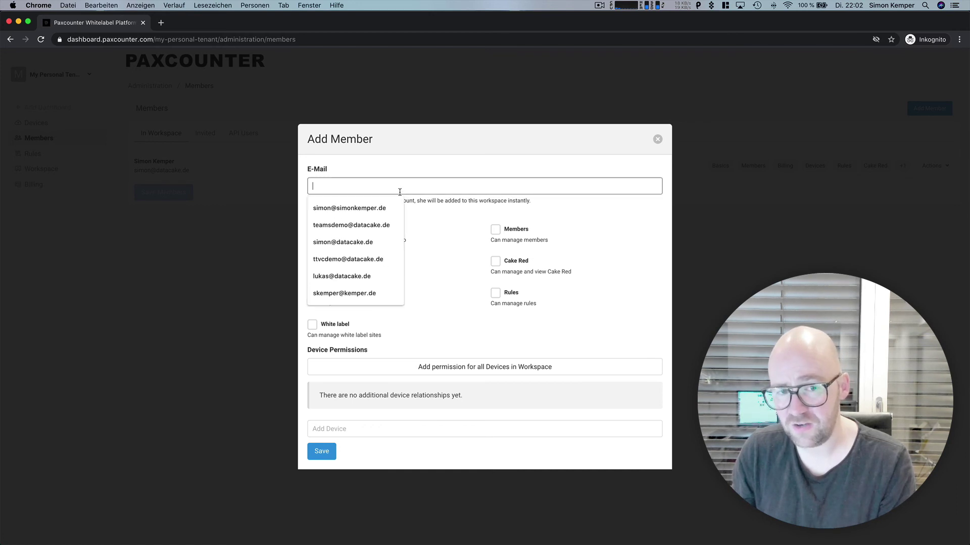
click(376, 210)
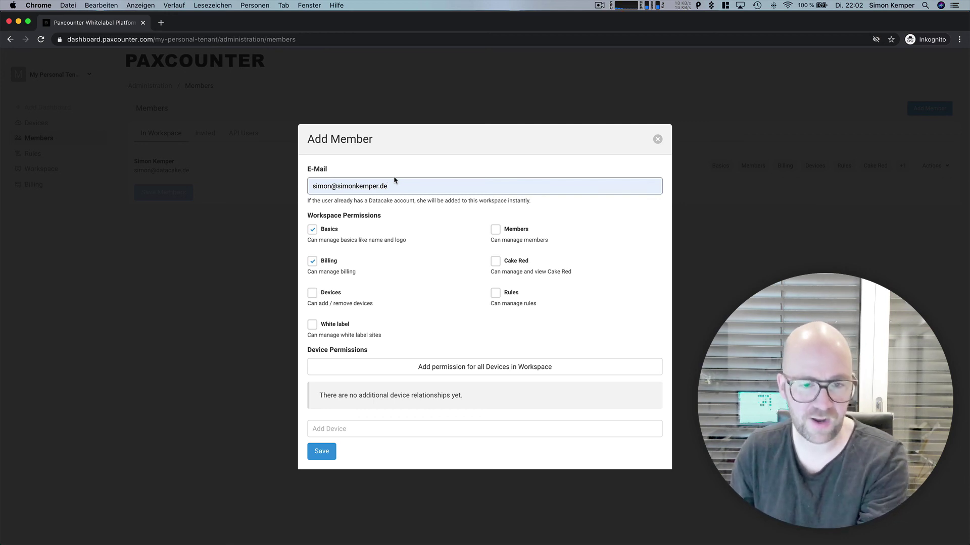
click(657, 139)
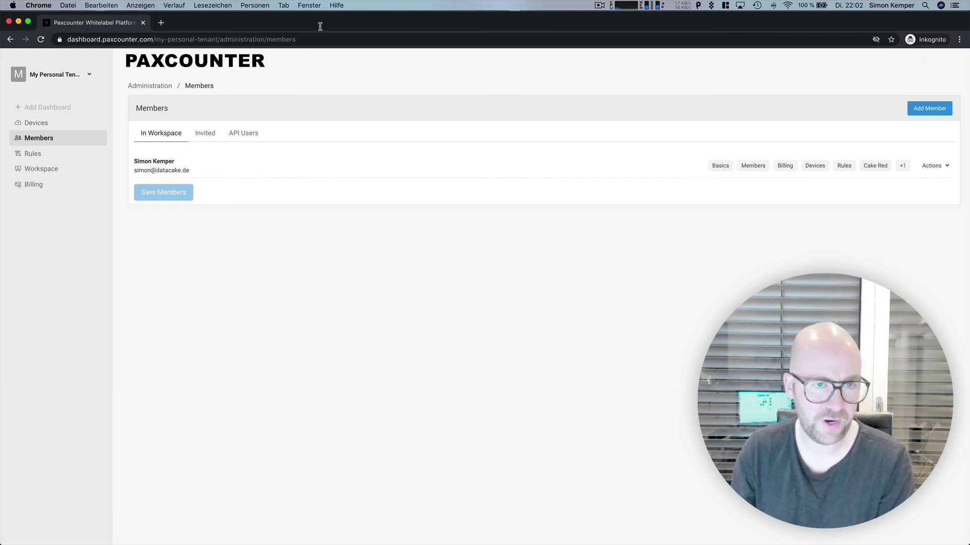
drag(321, 26, 366, 115)
Step: Show the White Label Domain tab and highlight dashboard.paxcounter.com's DNS setup status
click(359, 18)
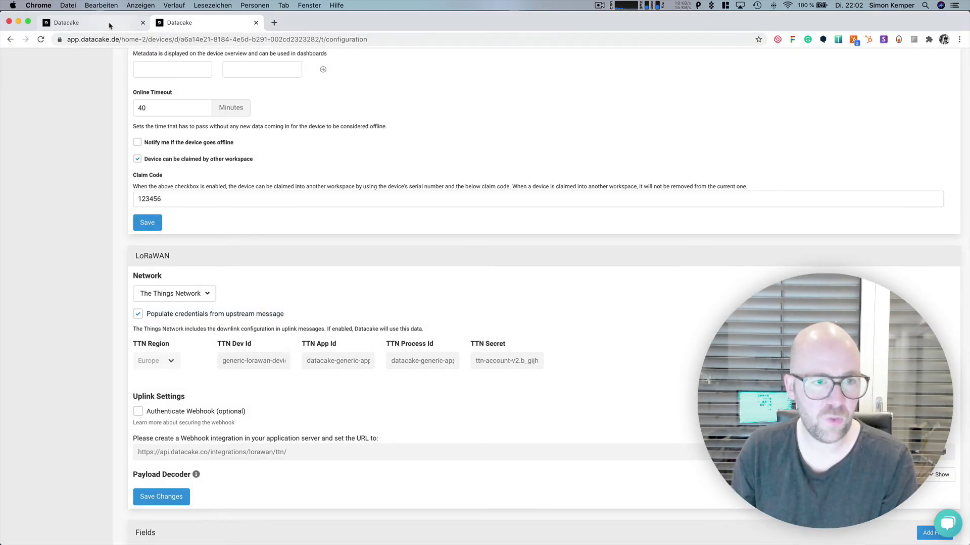
click(110, 25)
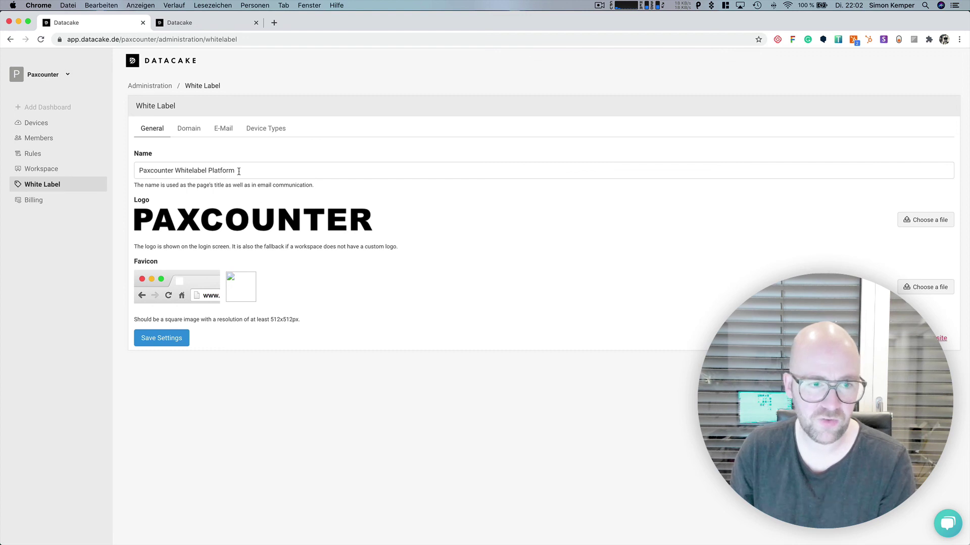
click(189, 128)
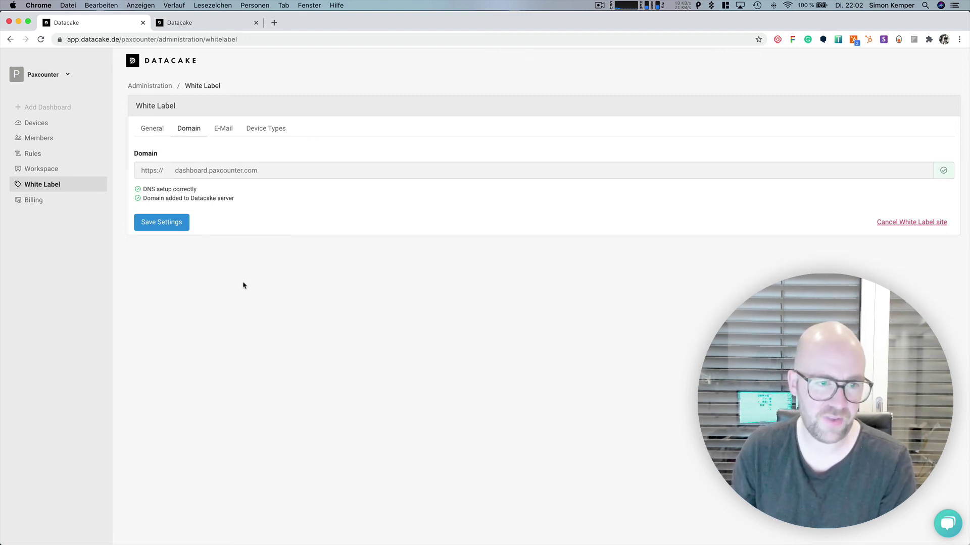
drag(222, 194, 143, 189)
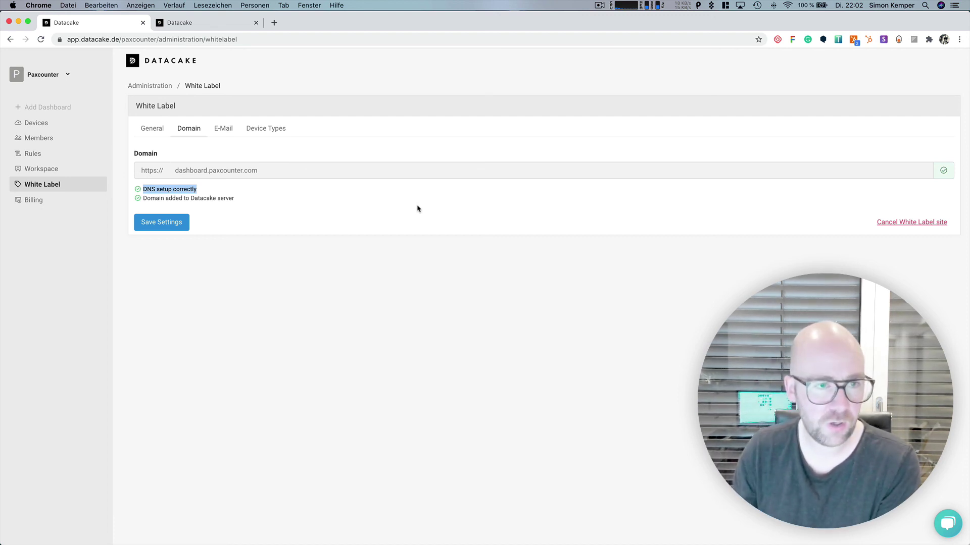
click(239, 111)
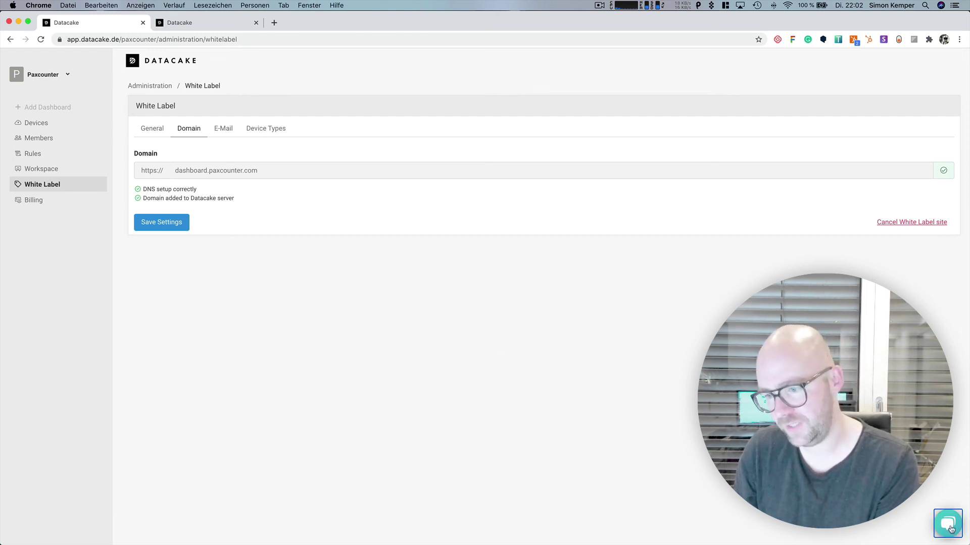
click(938, 518)
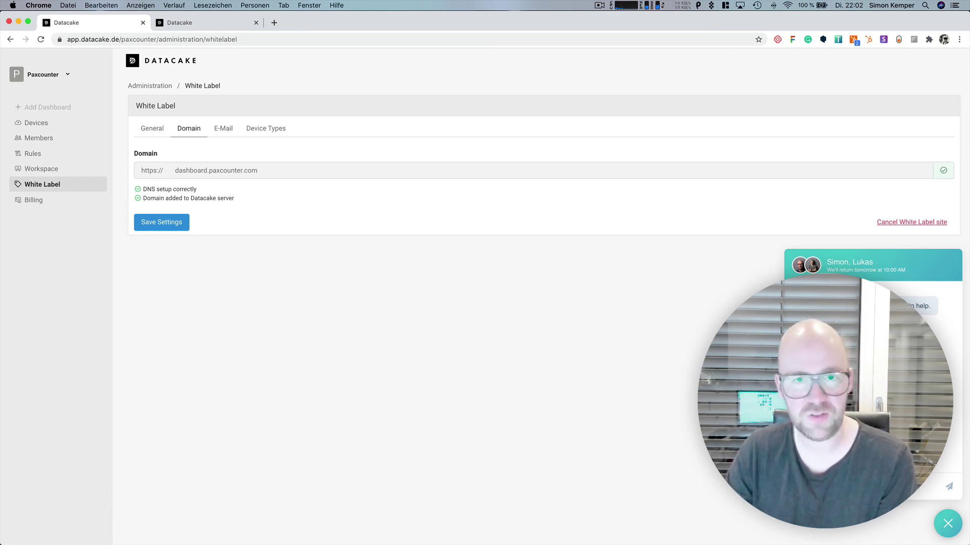
click(937, 529)
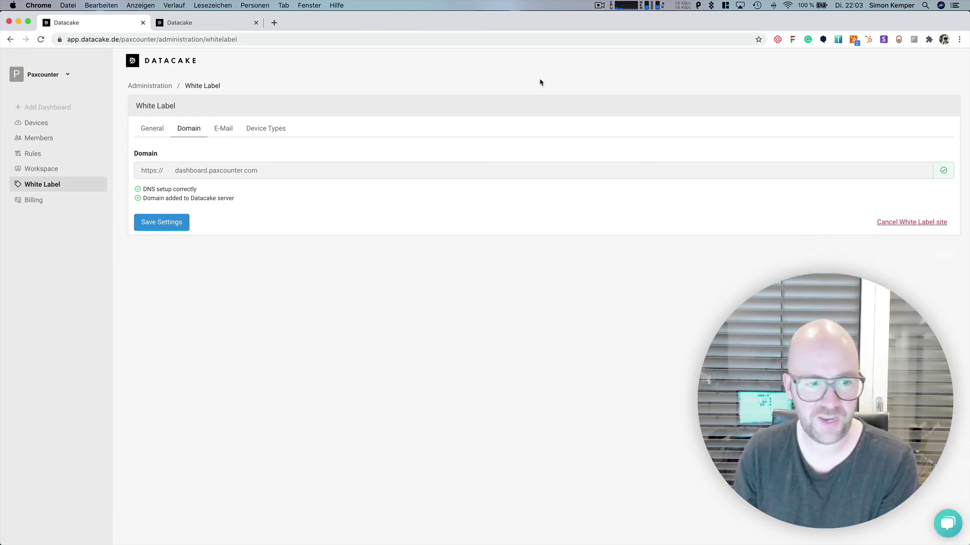